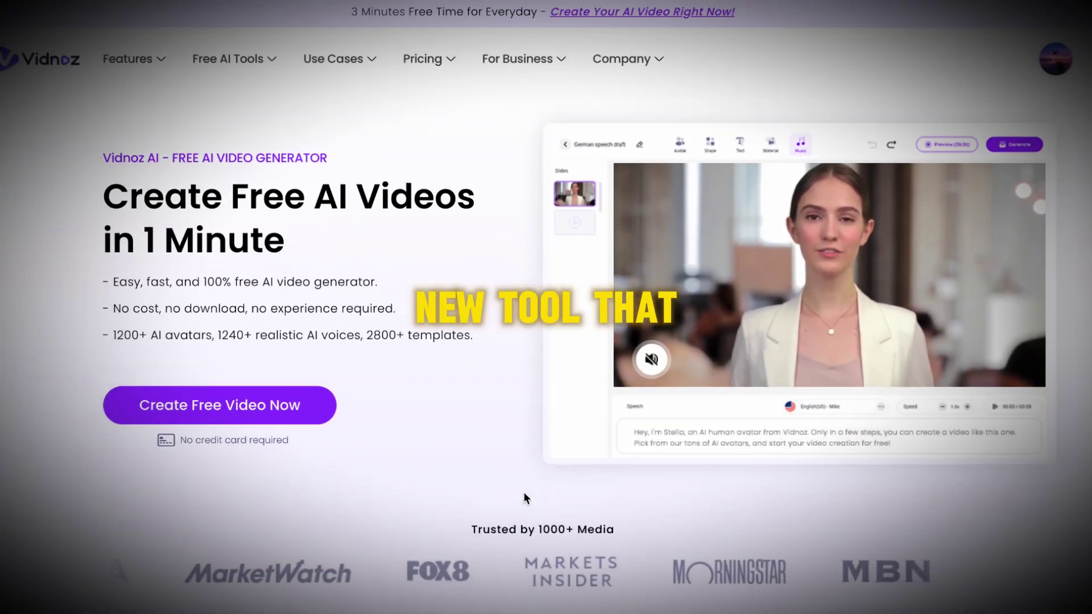
# - Scroll down the Vidnoz AI homepage through the free AI video generator sections
pyautogui.scroll(-10, 523, 495)
pyautogui.scroll(-12, 524, 493)
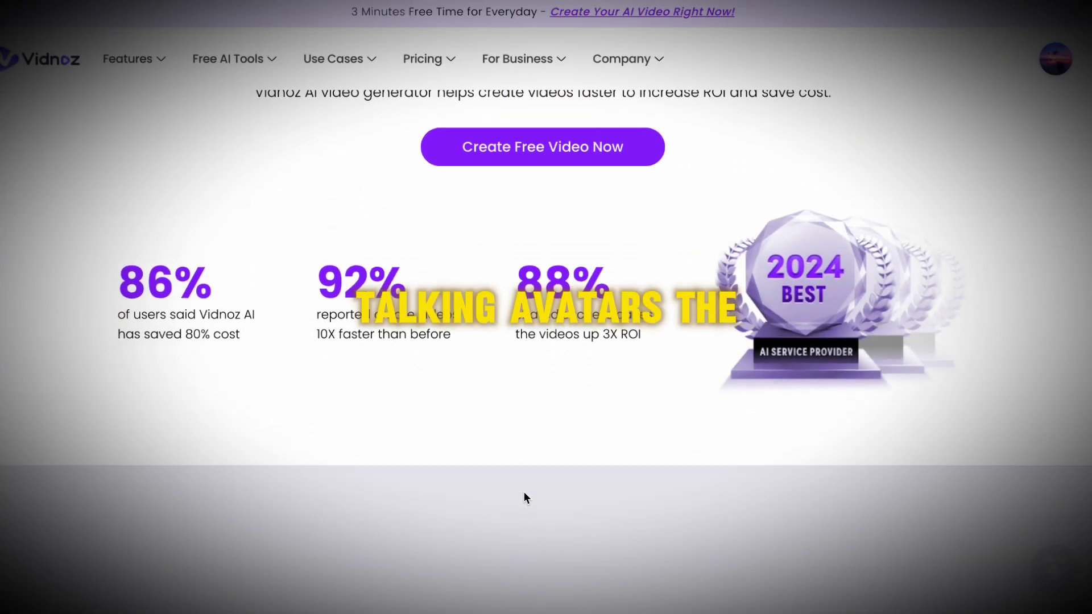
pyautogui.scroll(-10, 523, 491)
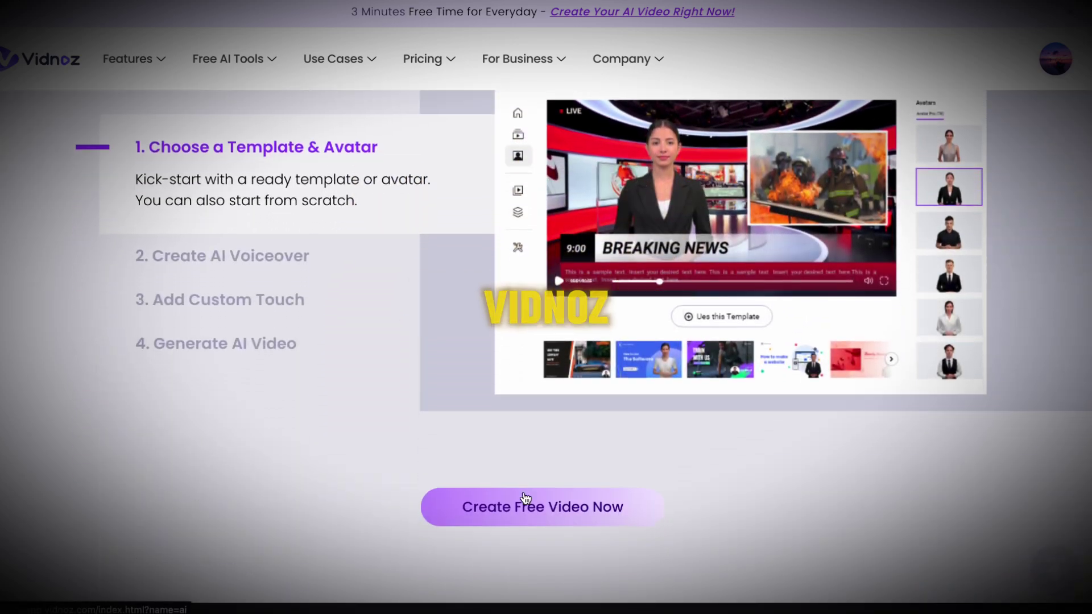
pyautogui.scroll(-7, 524, 492)
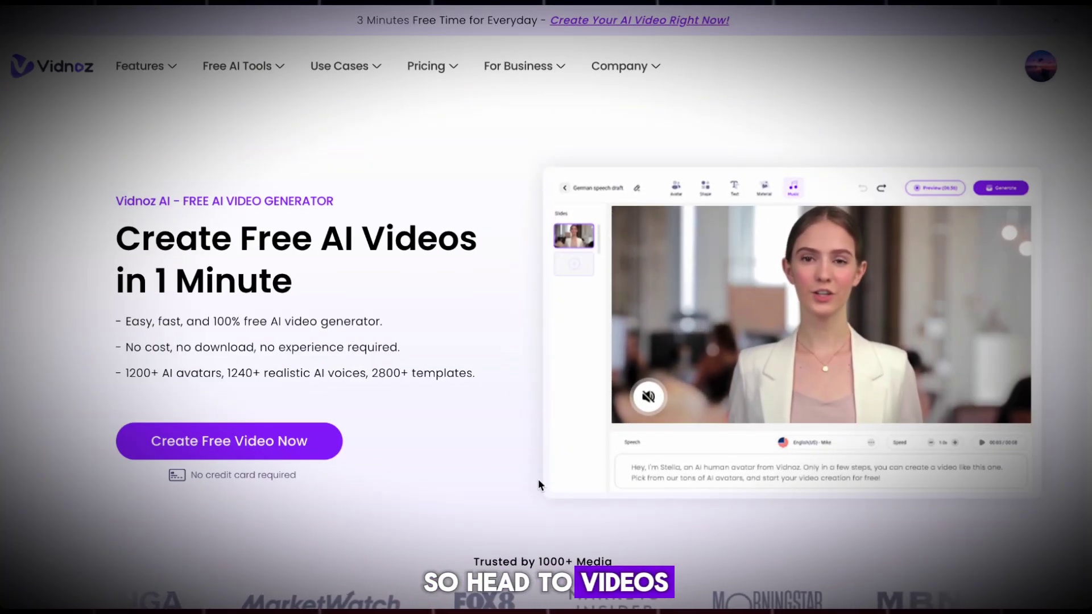
pyautogui.scroll(-1, 524, 487)
pyautogui.scroll(-8, 524, 488)
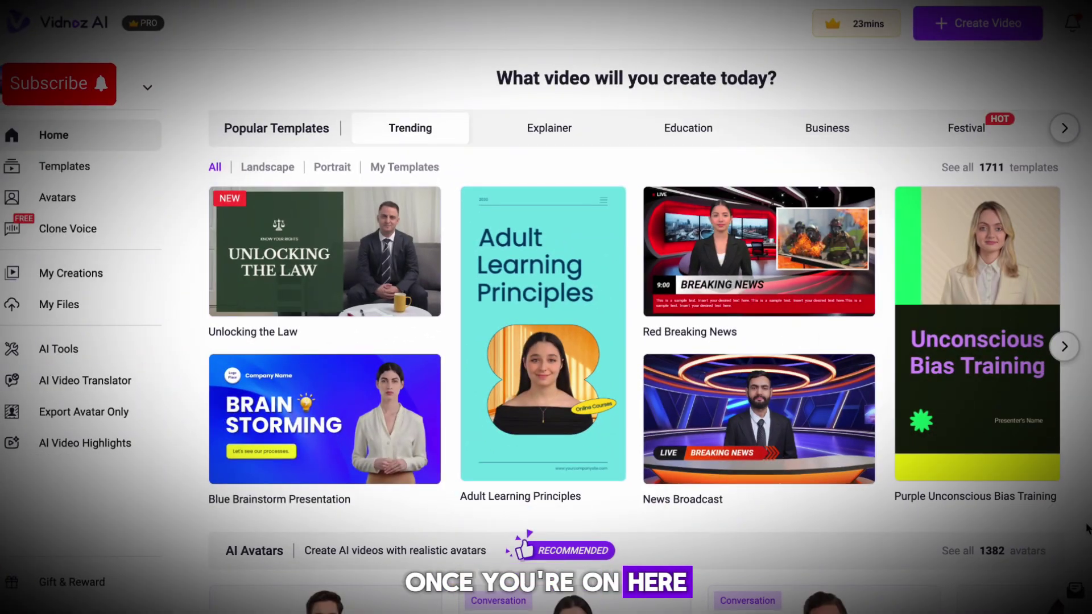
# - Preview the Isaac - Consultant avatar from the AI Avatars gallery and create a landscape video with him
pyautogui.scroll(-6, 1086, 529)
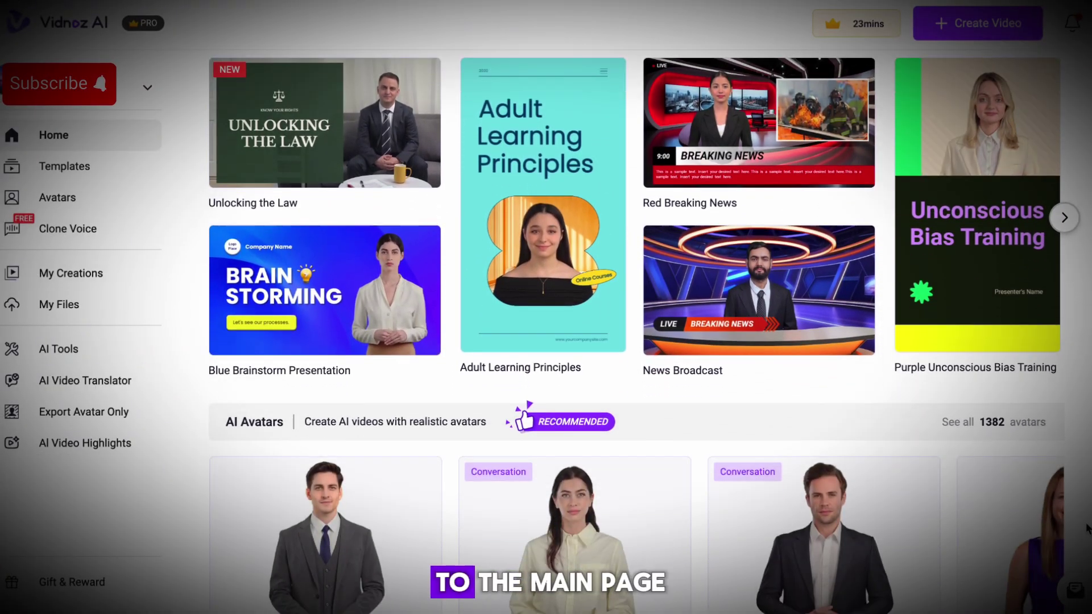
pyautogui.scroll(-2, 1086, 529)
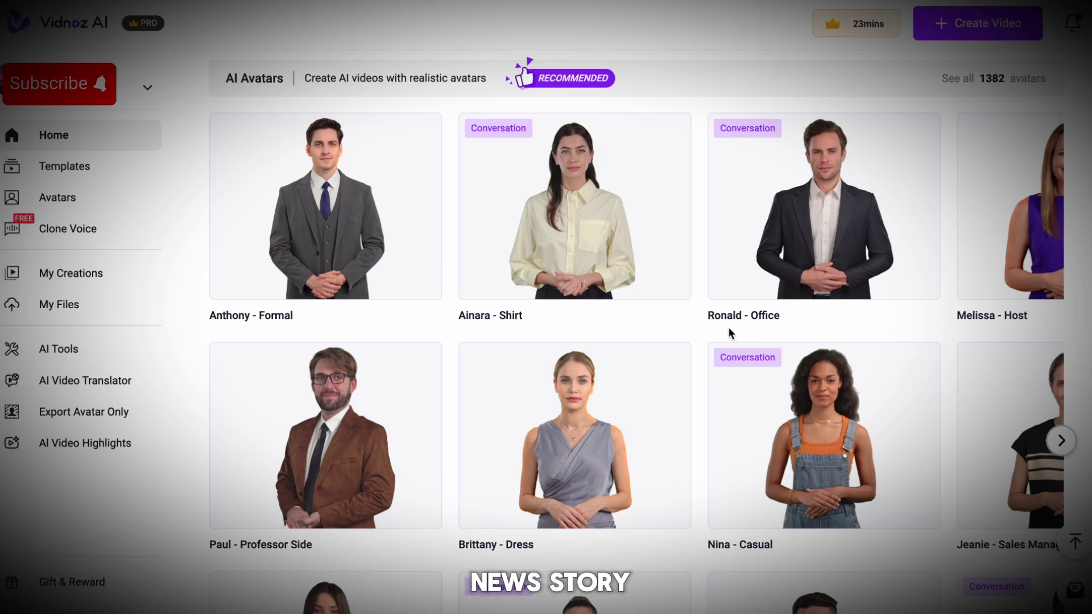
pyautogui.scroll(-2, 701, 339)
pyautogui.scroll(-9, 701, 338)
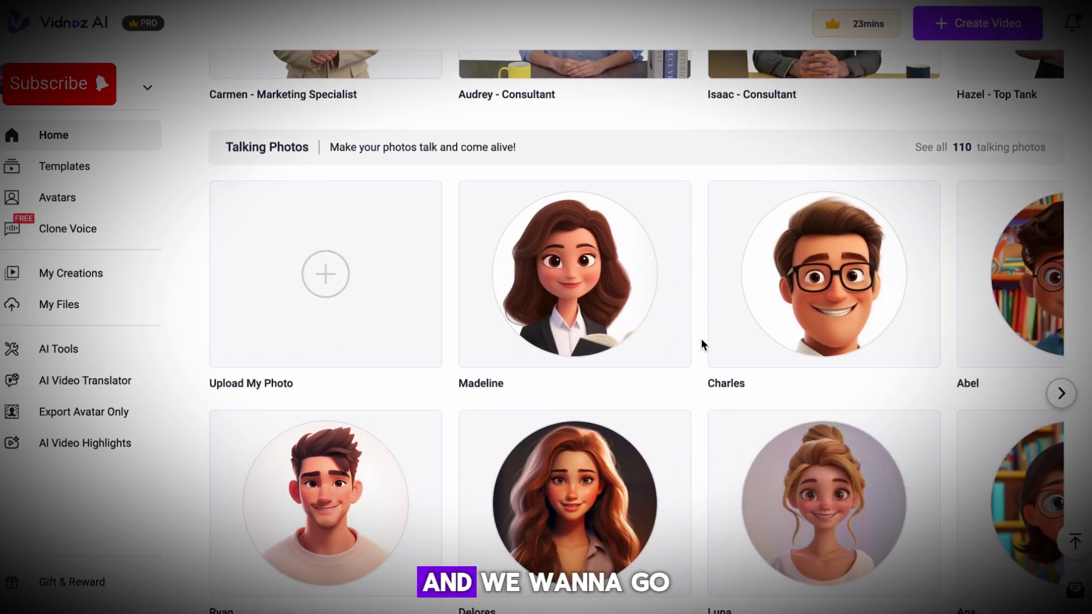
pyautogui.scroll(7, 702, 340)
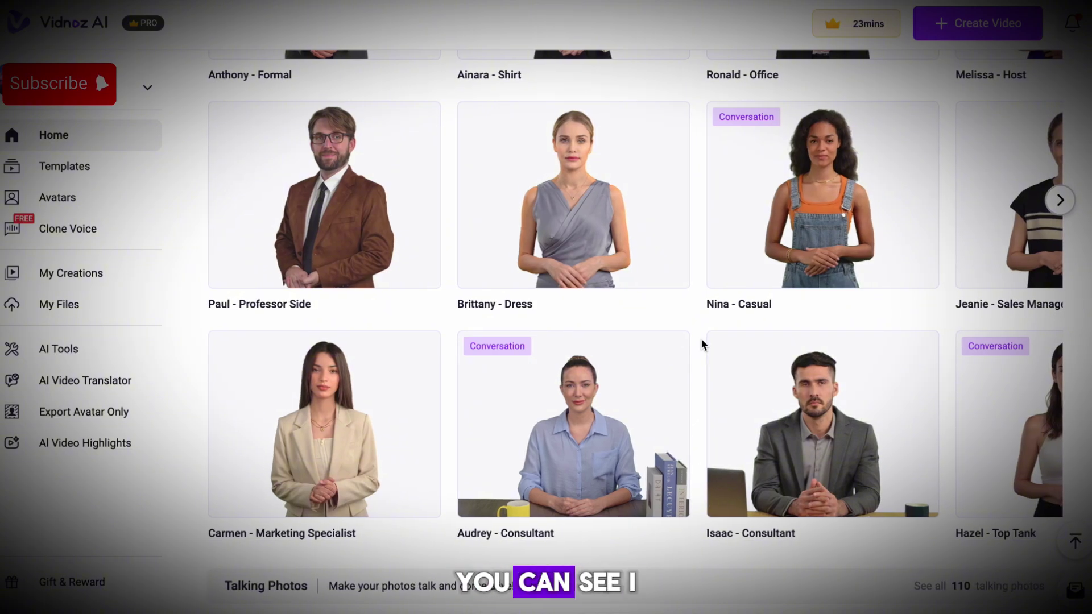
pyautogui.moveTo(769, 505)
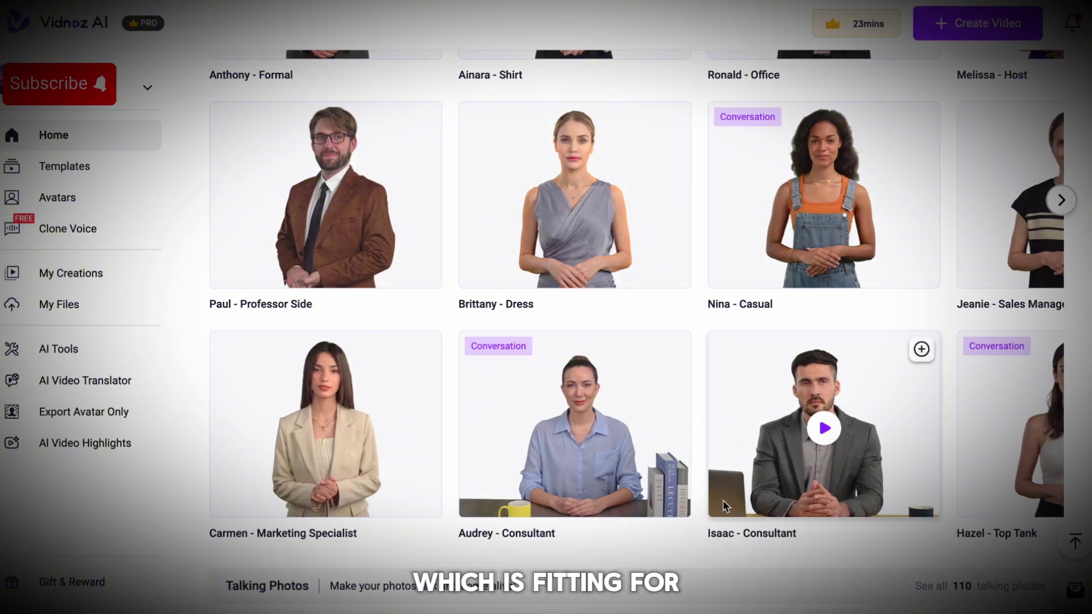
pyautogui.click(745, 484)
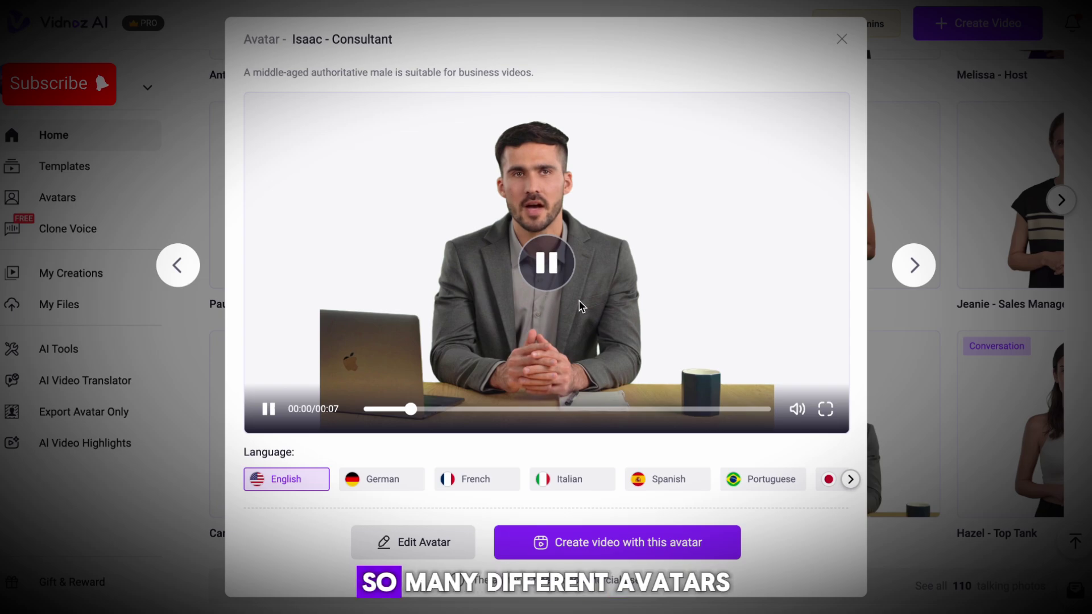
pyautogui.click(557, 273)
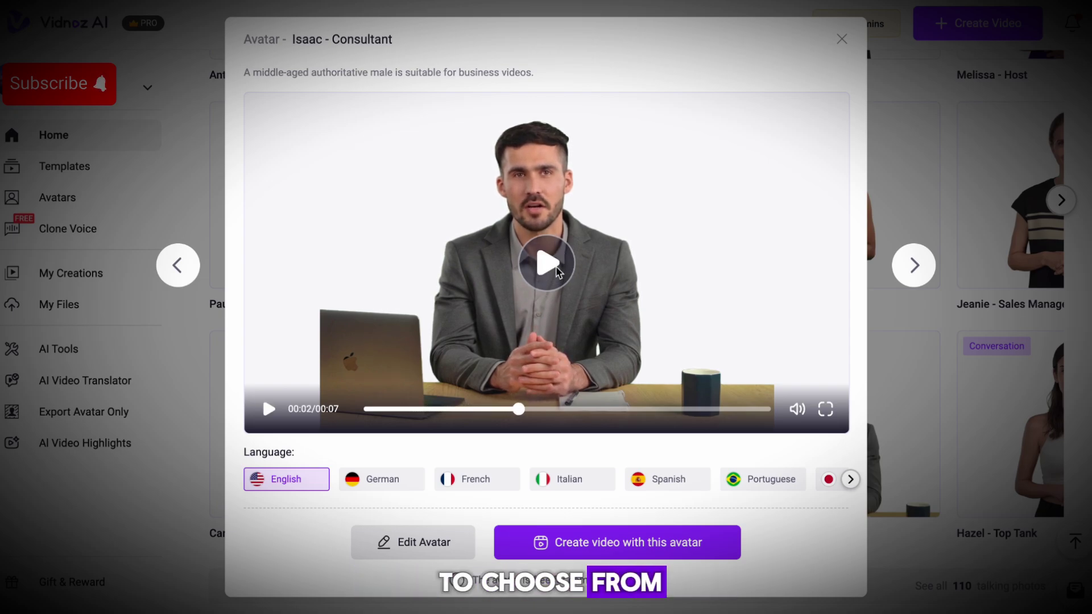
pyautogui.moveTo(619, 538)
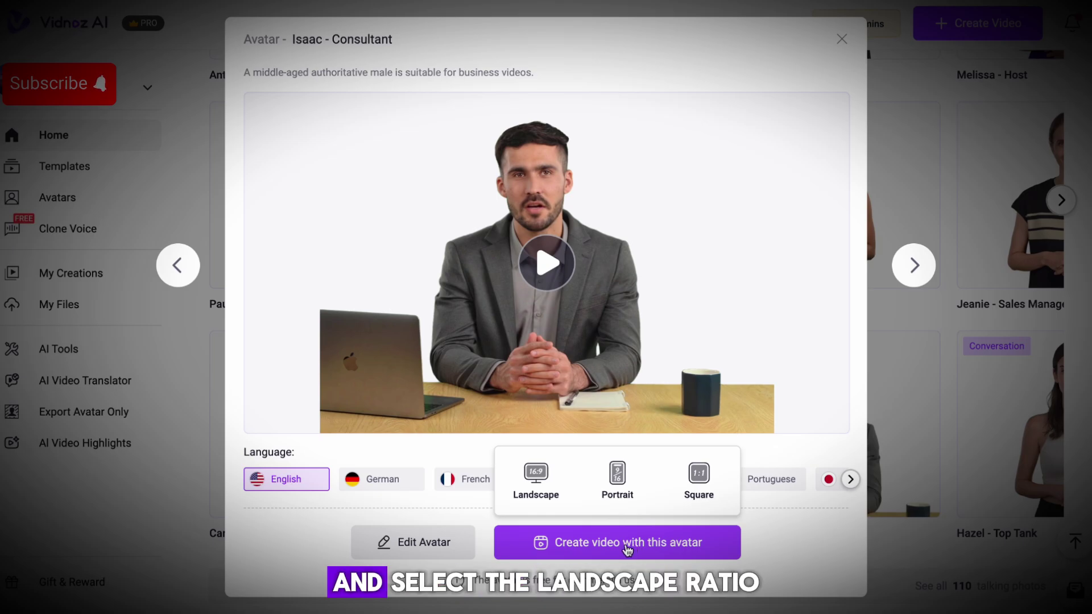
pyautogui.click(627, 549)
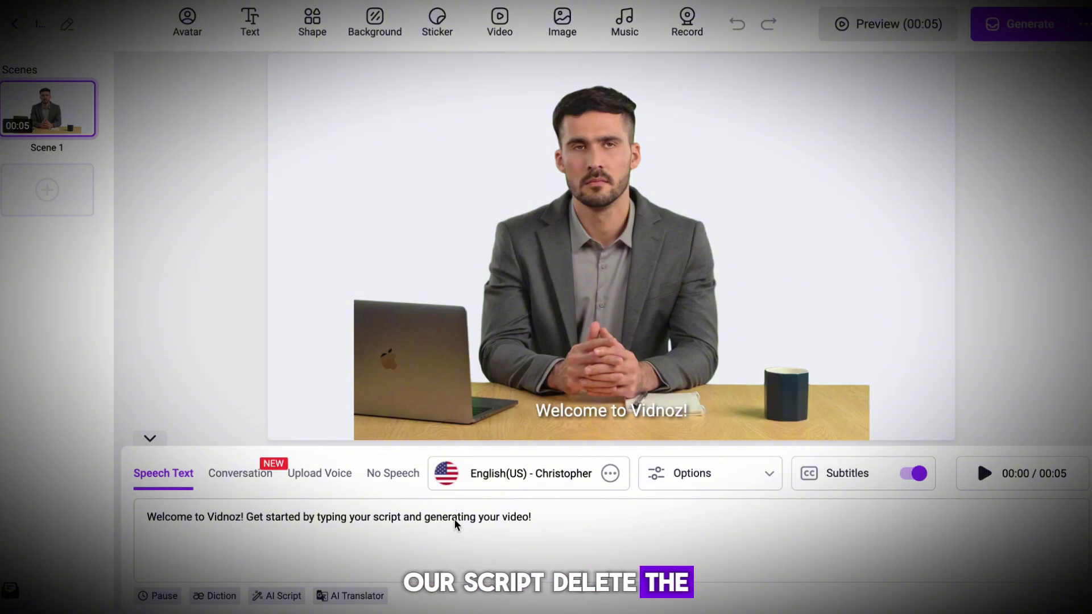
# - Clear the default welcome script from Scene 1's speech text
pyautogui.click(566, 523)
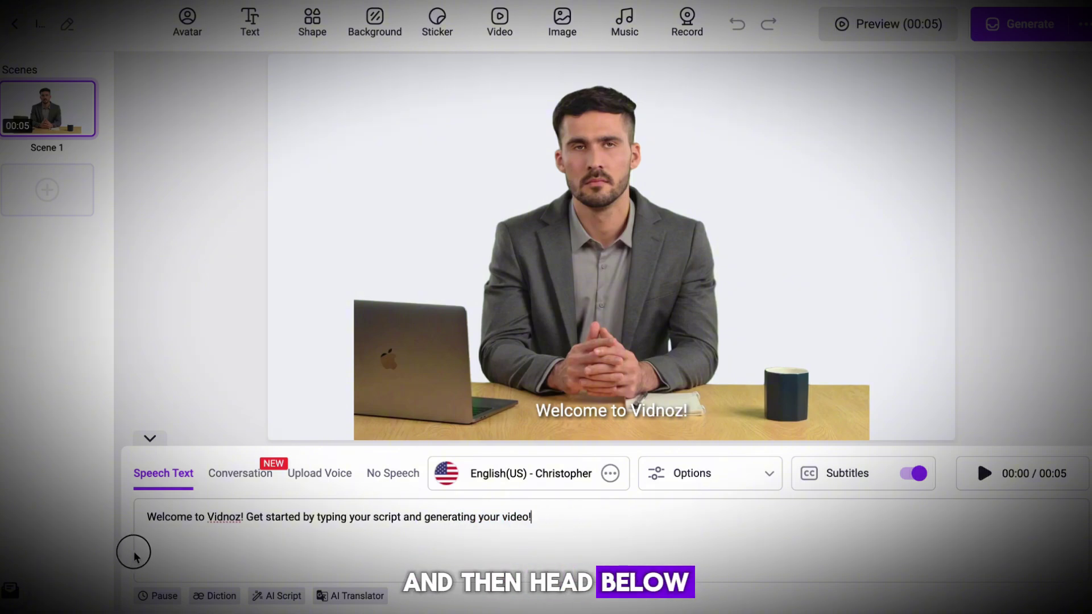
pyautogui.tripleClick(144, 520)
pyautogui.press('BackSpace')
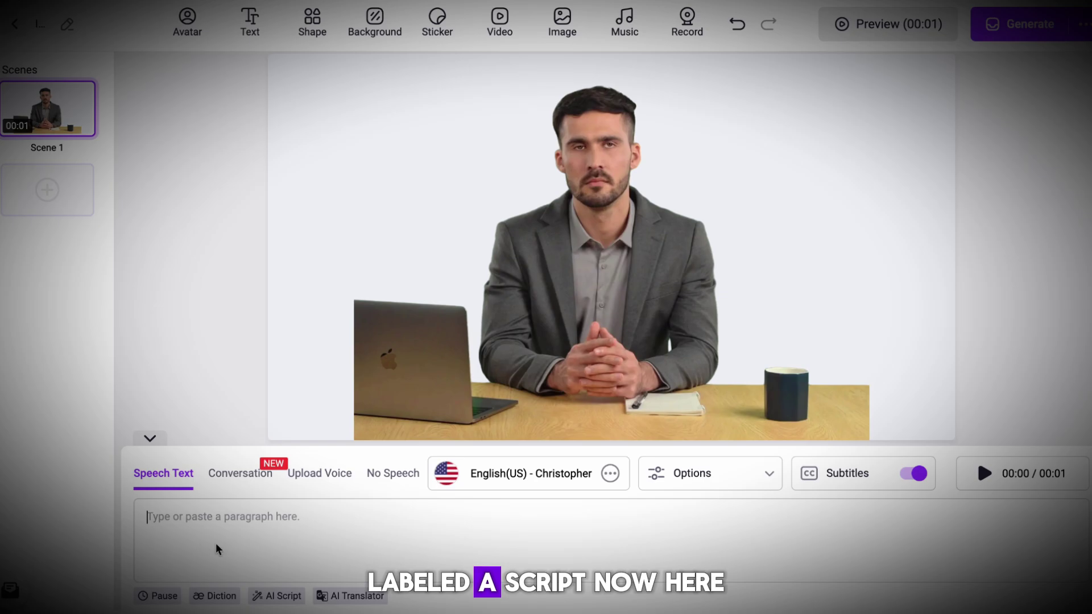
# - Generate an AI script summarizing recent news and apply it as the speech
pyautogui.click(271, 597)
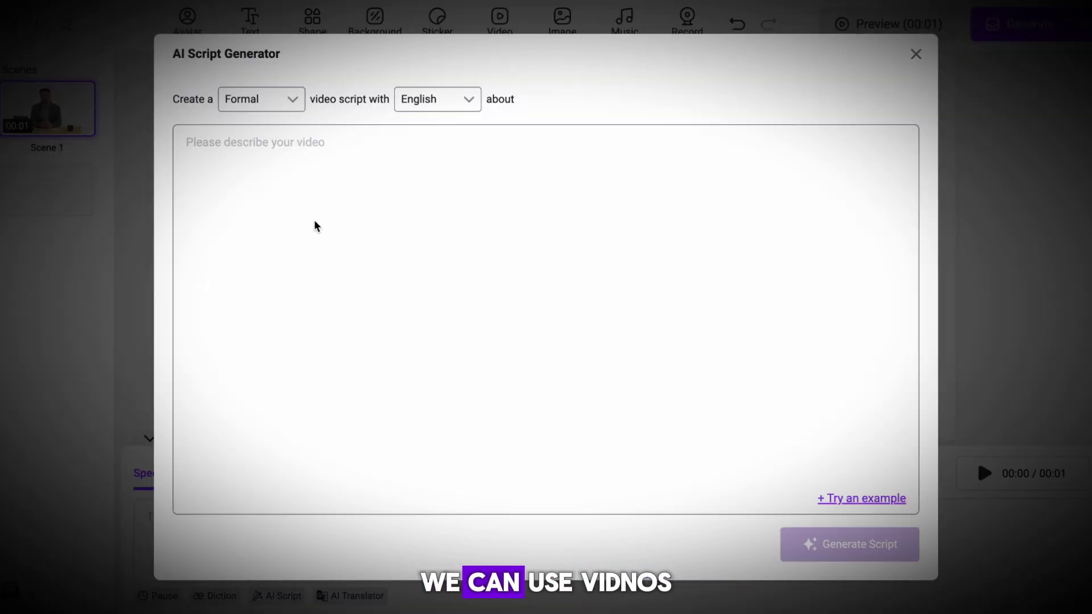
pyautogui.write('Please create a summay')
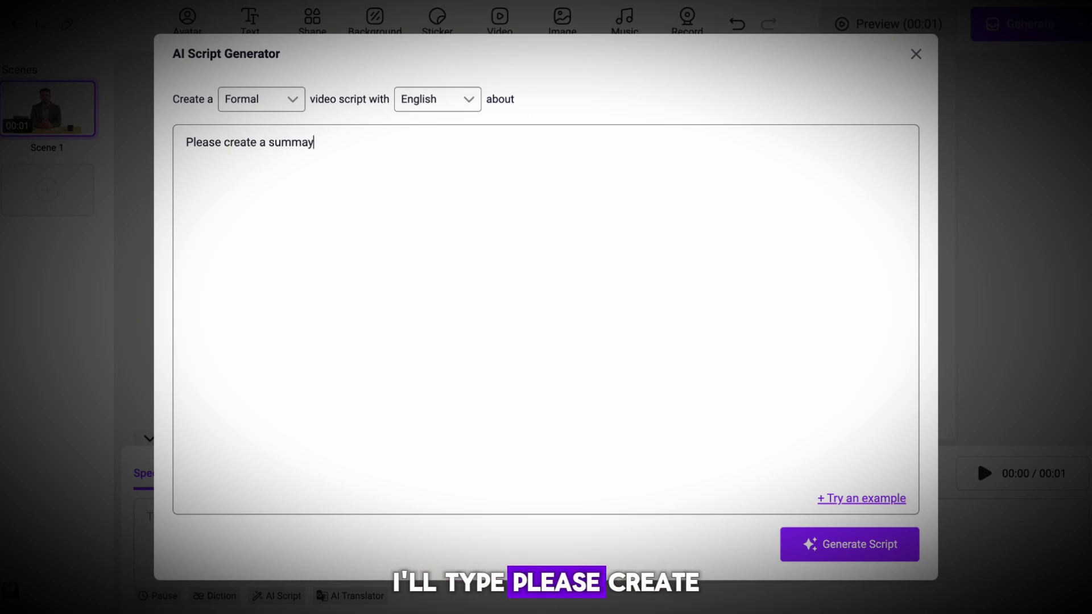
pyautogui.press('BackSpace')
pyautogui.write('r')
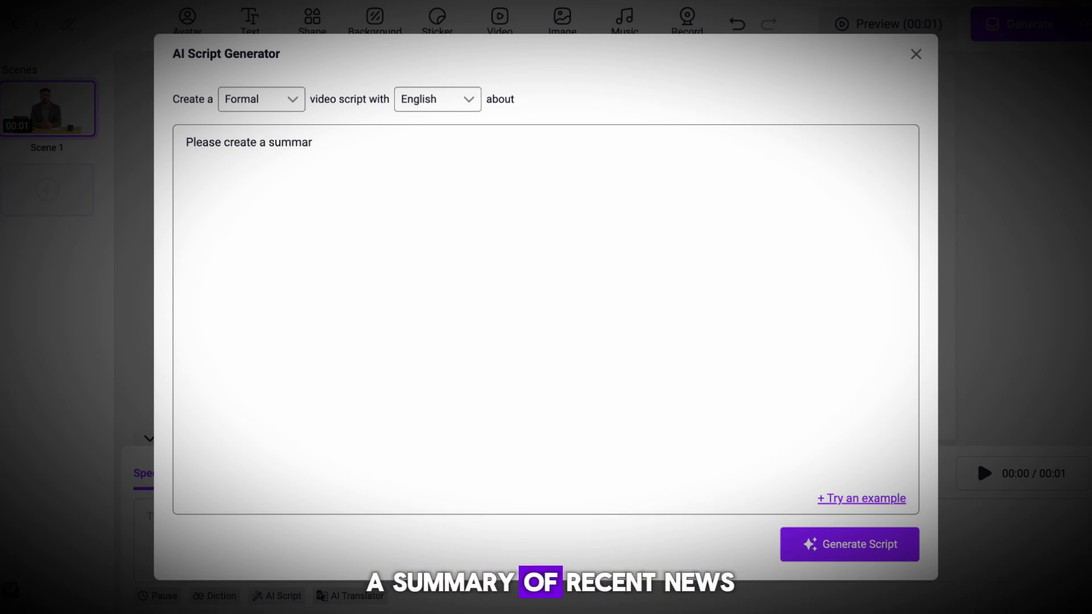
pyautogui.write('y of rec')
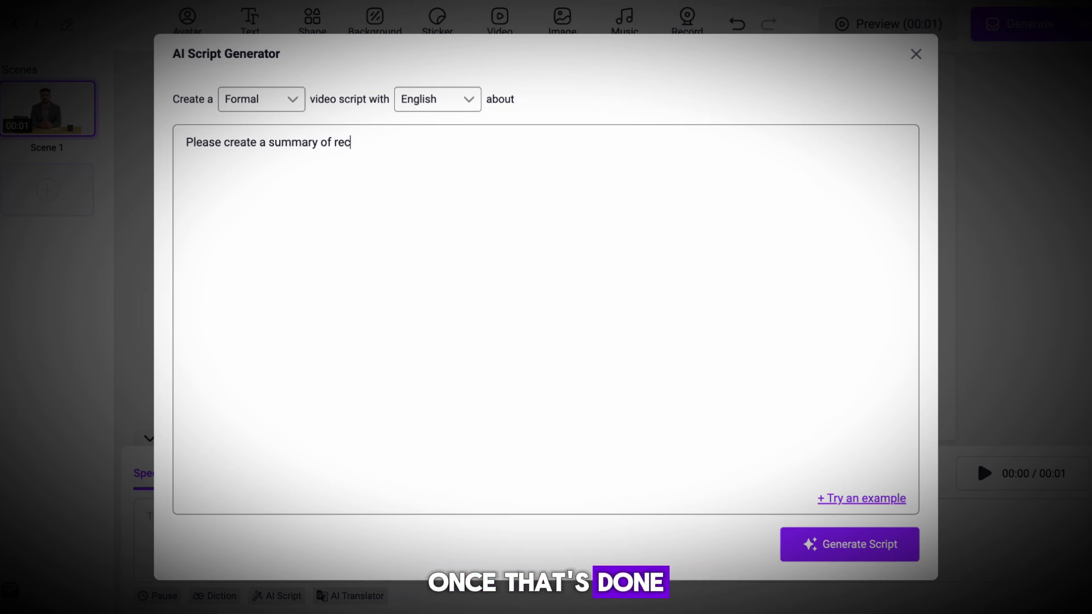
pyautogui.write('ent news')
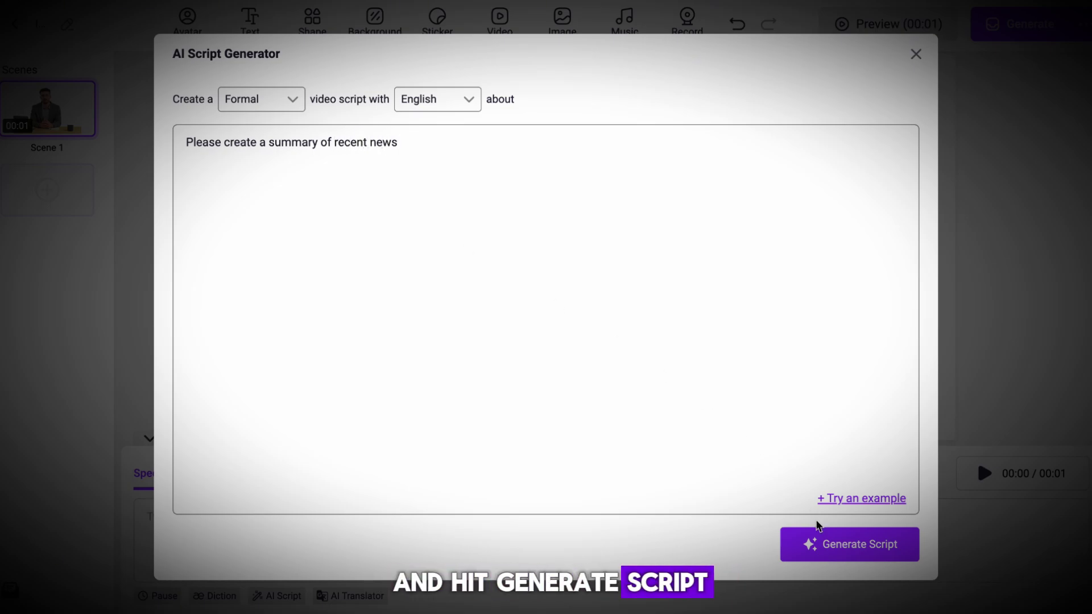
pyautogui.click(834, 545)
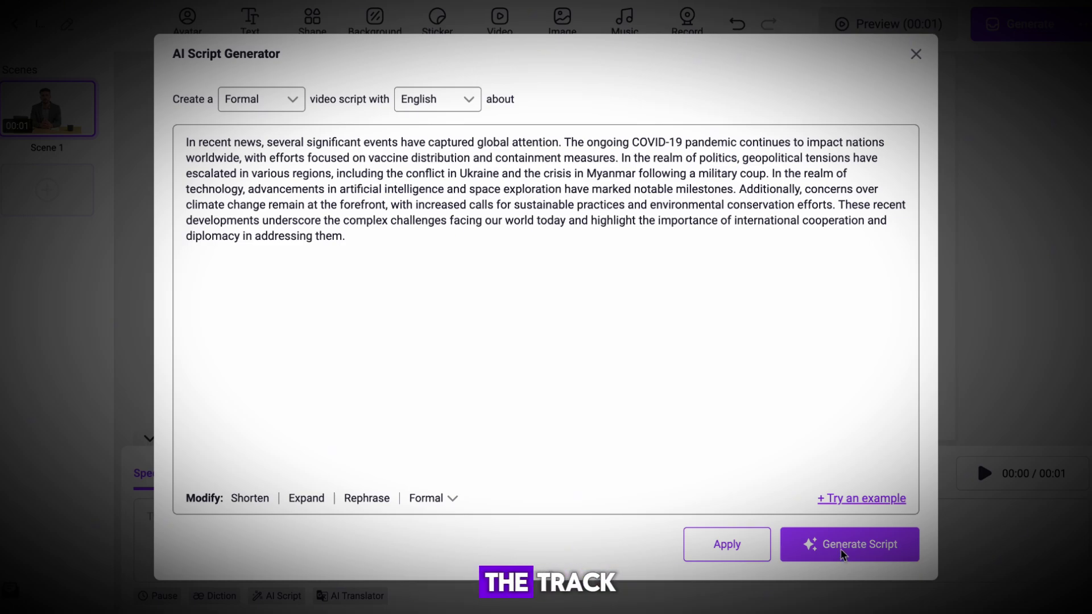
pyautogui.click(739, 547)
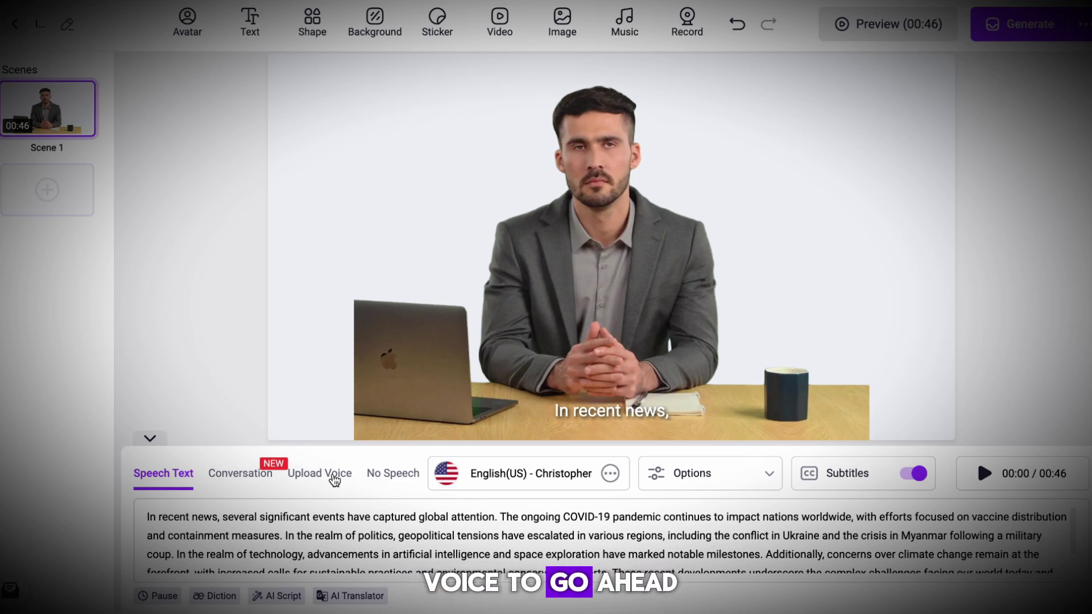
# - Change the narration voice to English (US) Charles (serious), extending the scene to 01:08
pyautogui.click(242, 471)
pyautogui.click(165, 474)
pyautogui.click(534, 478)
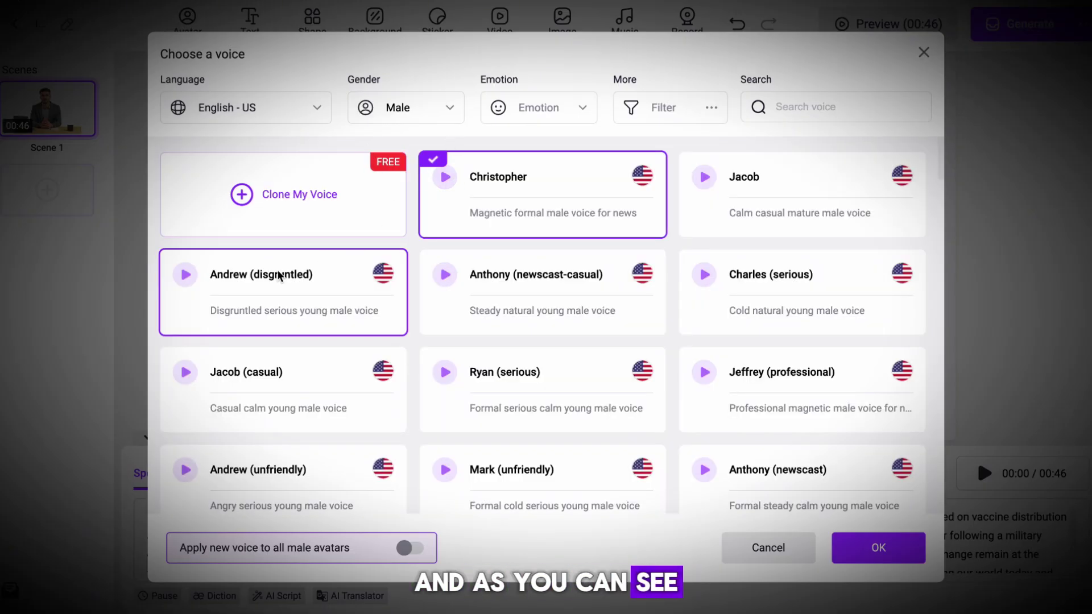
pyautogui.click(441, 276)
pyautogui.click(698, 279)
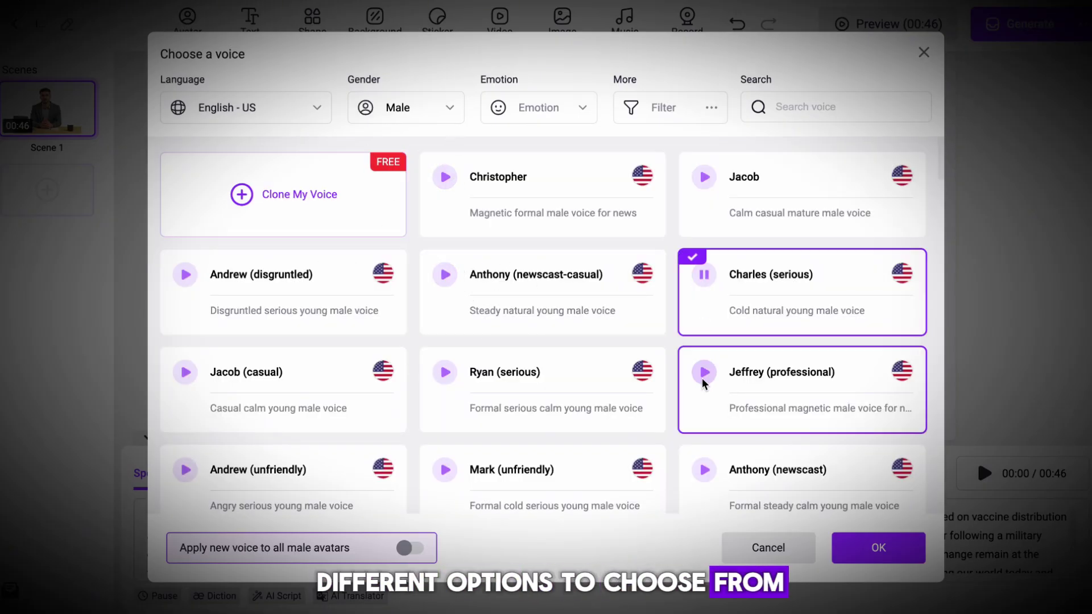
pyautogui.click(878, 550)
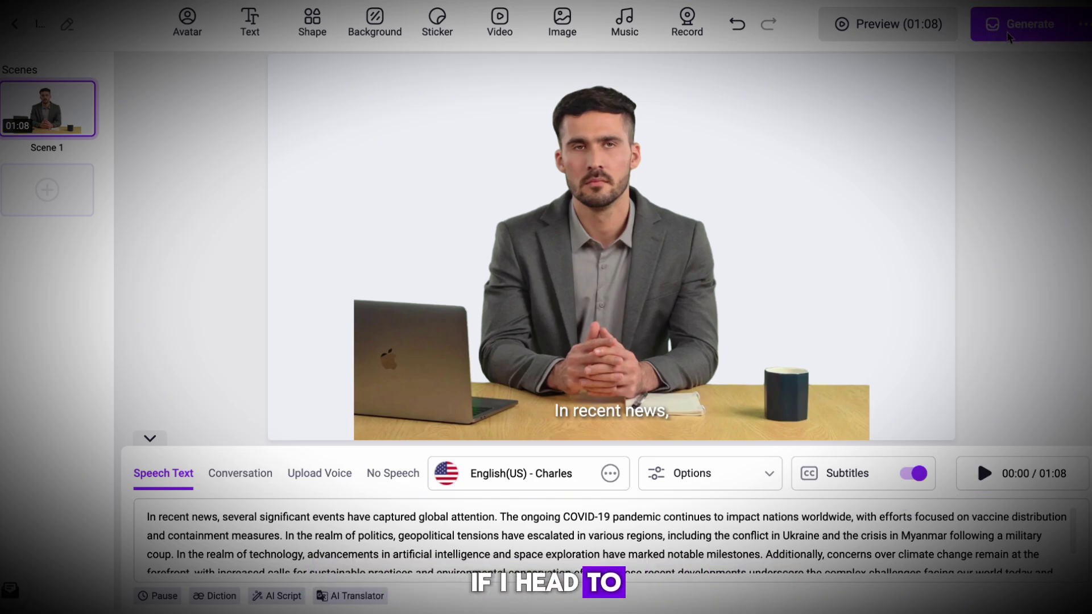
# - Set the scene background to the classroom blackboard stock image
pyautogui.click(373, 31)
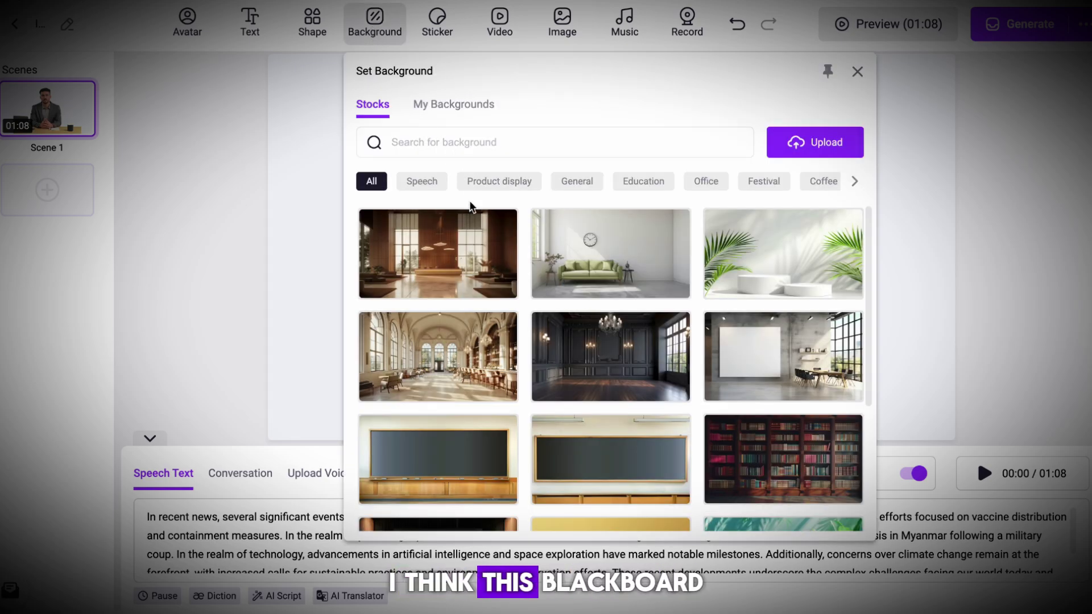
pyautogui.scroll(-3, 481, 361)
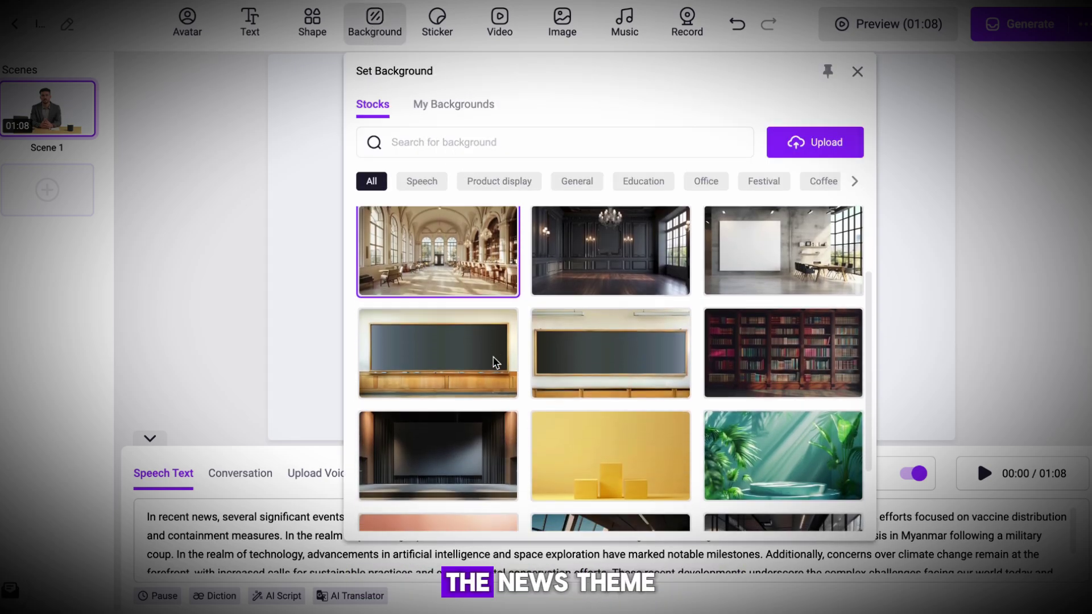
pyautogui.click(478, 362)
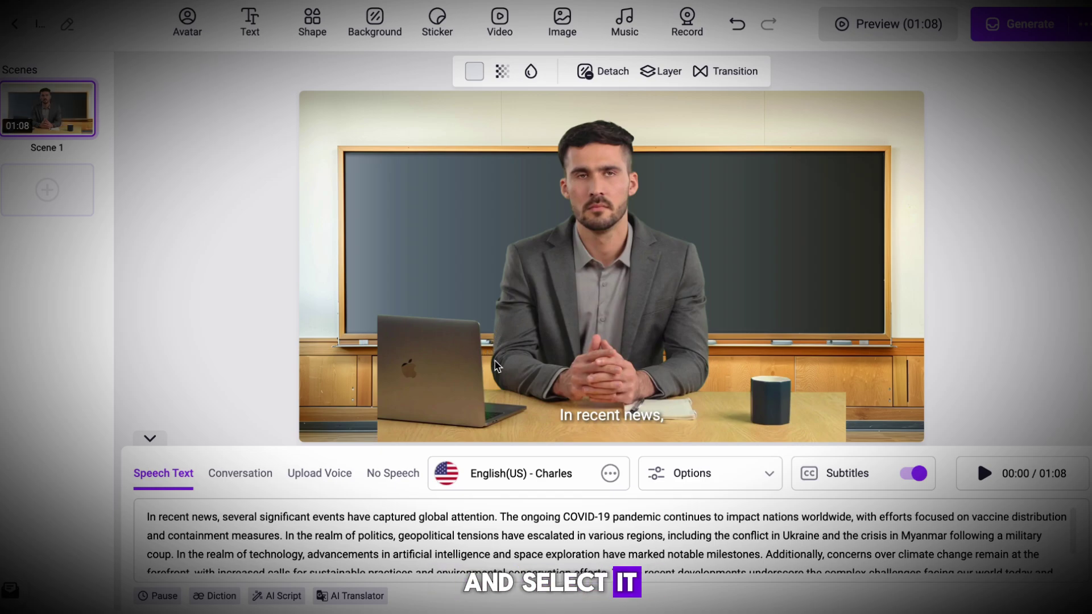
# - Enlarge the Isaac avatar from both corners and move him up over the blackboard
pyautogui.click(455, 439)
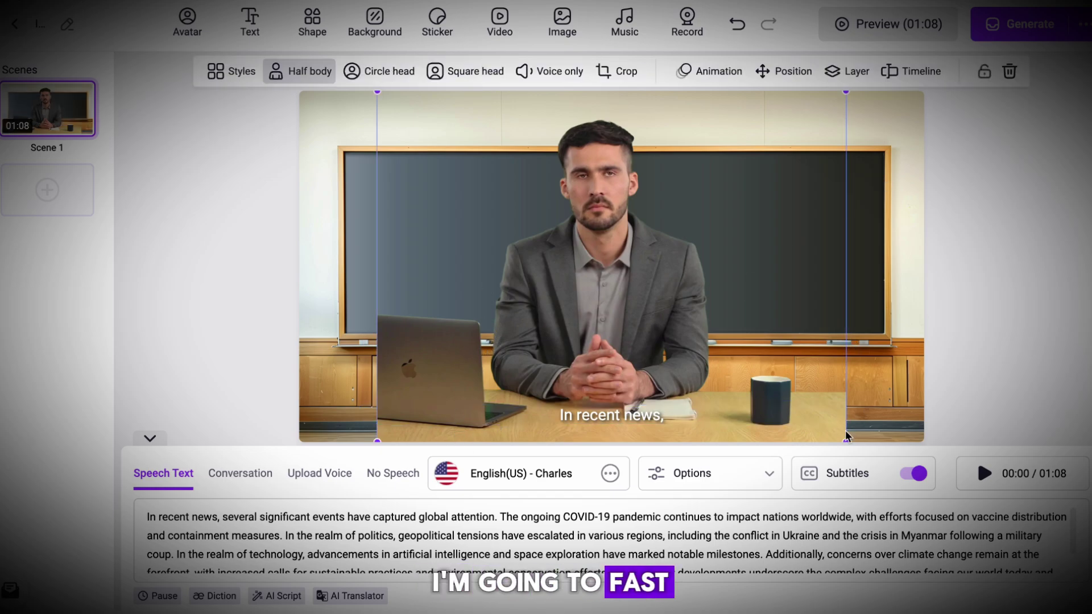
pyautogui.moveTo(846, 440); pyautogui.dragTo(936, 503)
pyautogui.moveTo(375, 96); pyautogui.dragTo(261, 68)
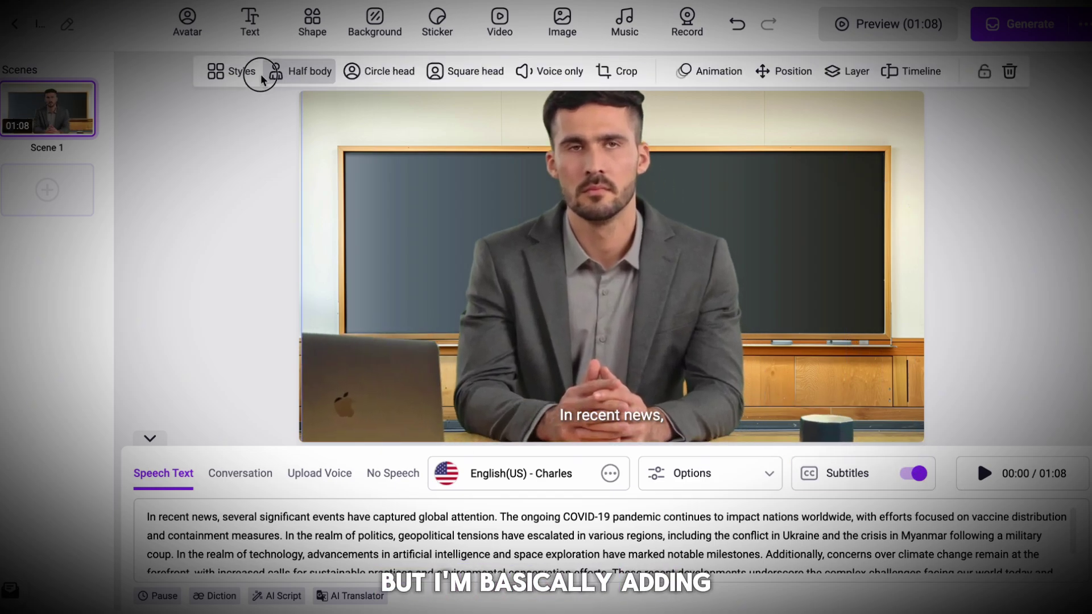
pyautogui.moveTo(633, 214); pyautogui.dragTo(629, 190)
pyautogui.click(890, 228)
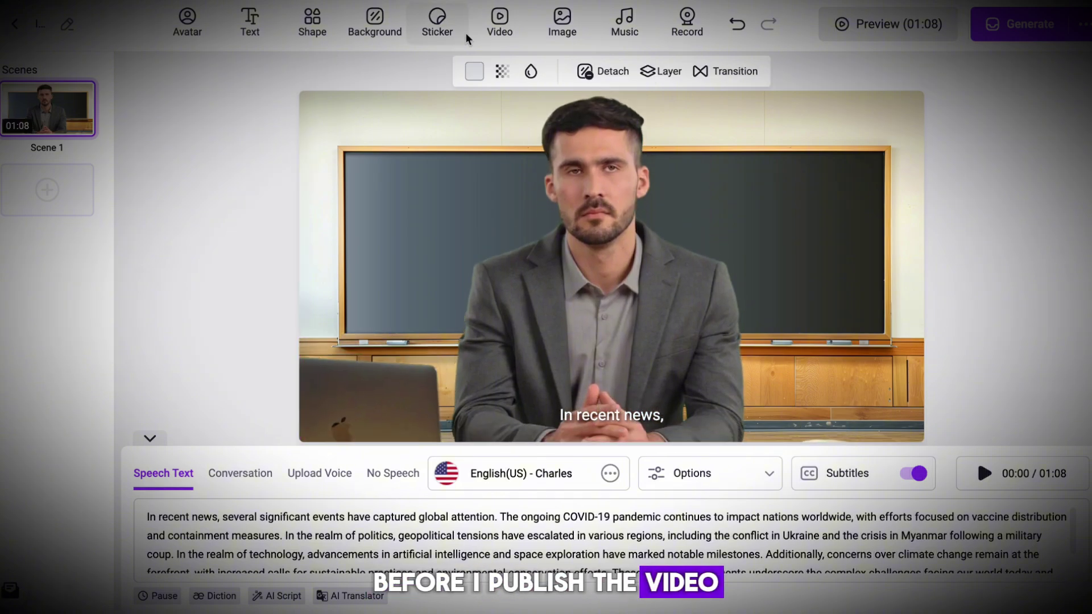
# - Add the night-sky mountain stock clip and generate the finished news video
pyautogui.click(499, 23)
pyautogui.click(562, 23)
pyautogui.click(503, 33)
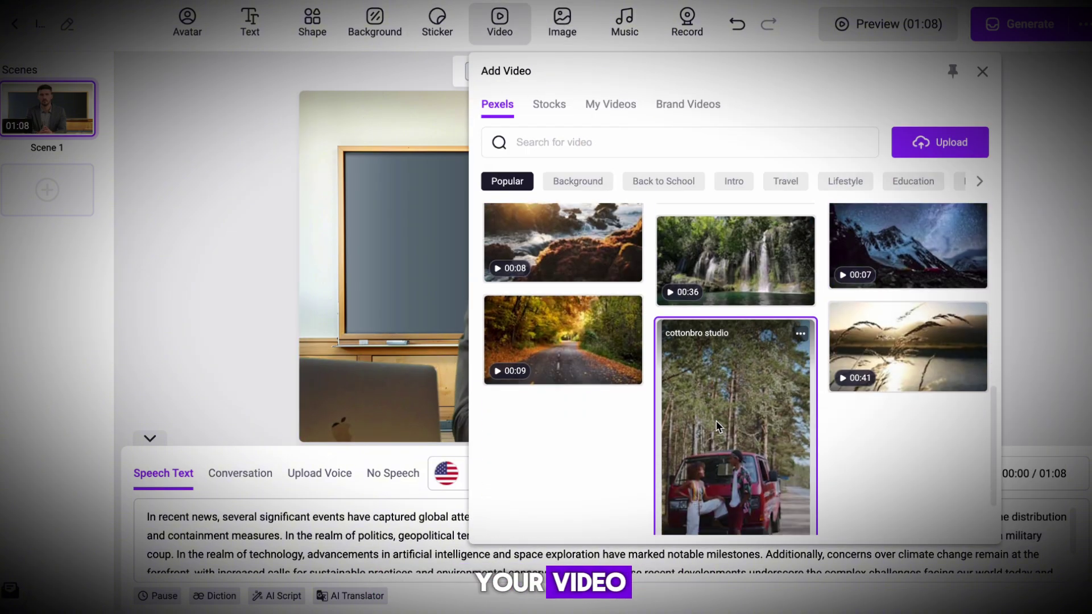
pyautogui.click(908, 245)
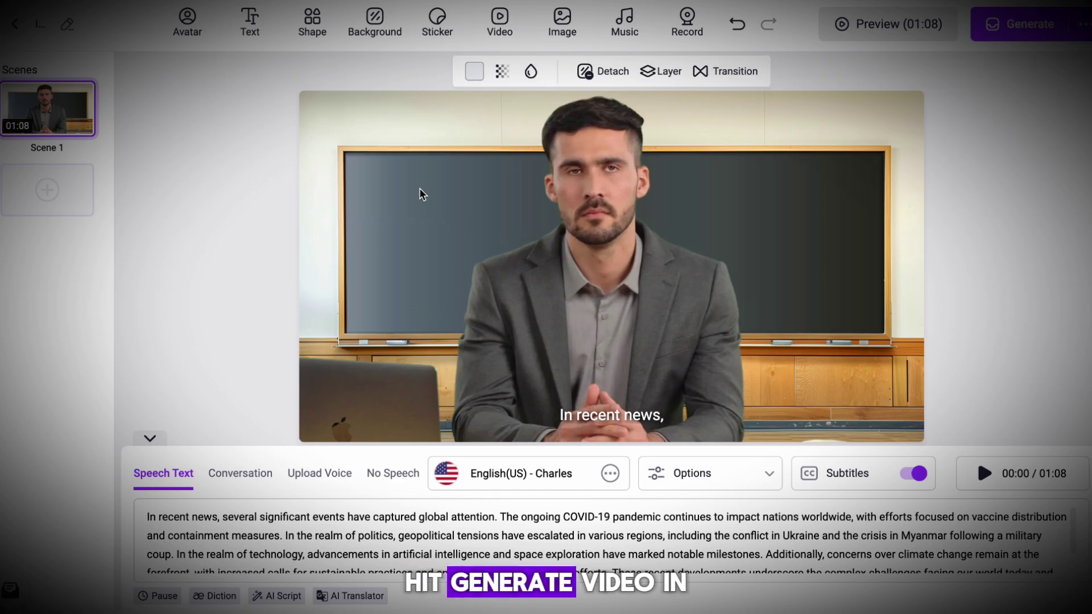
pyautogui.click(1005, 21)
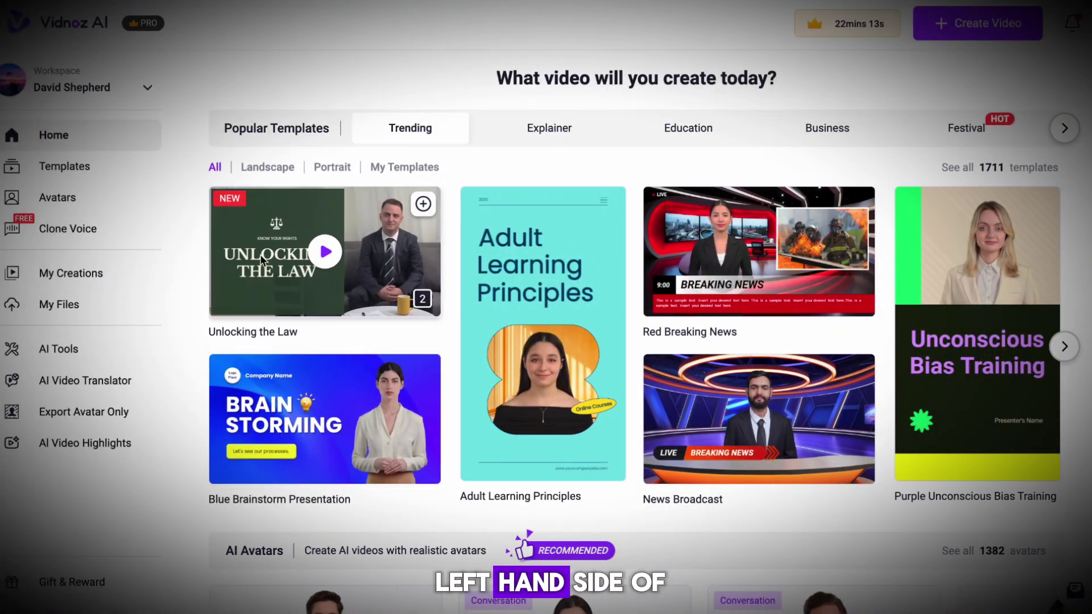
# - Browse the Avatars library filtered to Talking Photo avatars
pyautogui.click(87, 198)
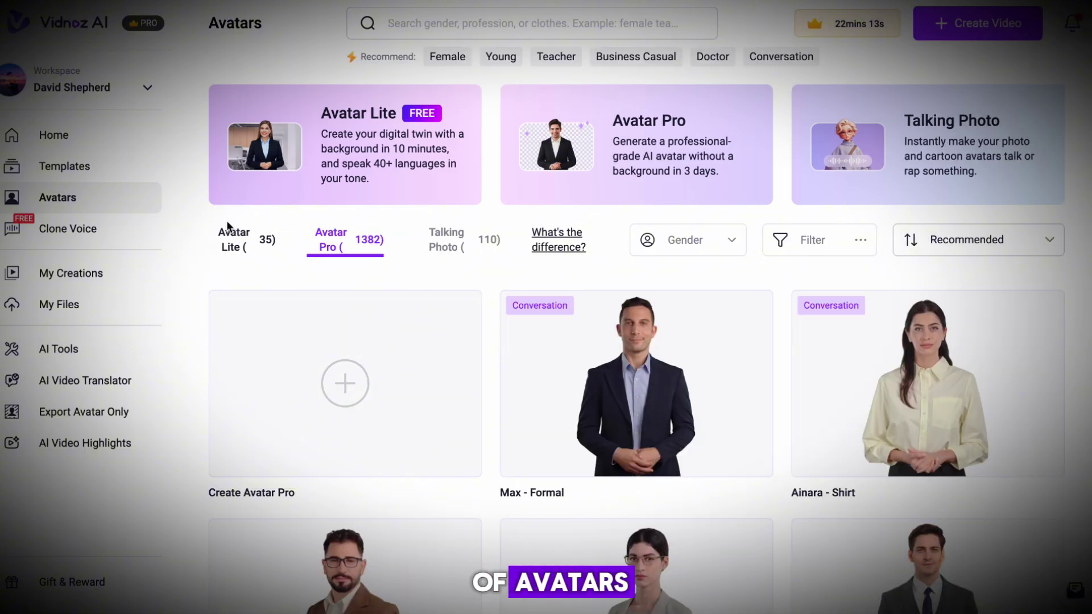
pyautogui.moveTo(330, 107)
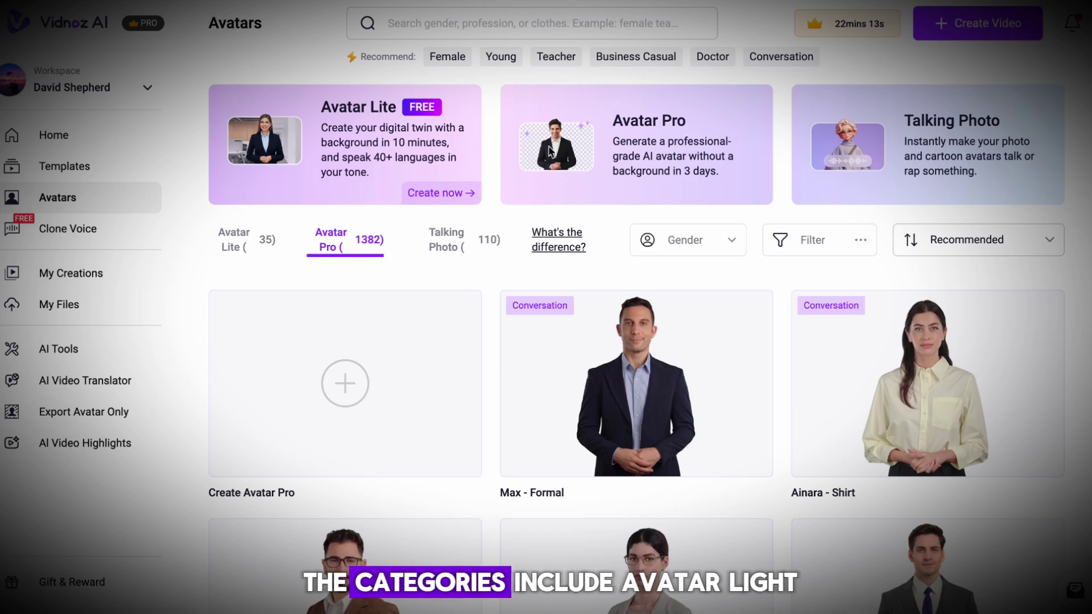
pyautogui.moveTo(691, 152)
pyautogui.moveTo(939, 147)
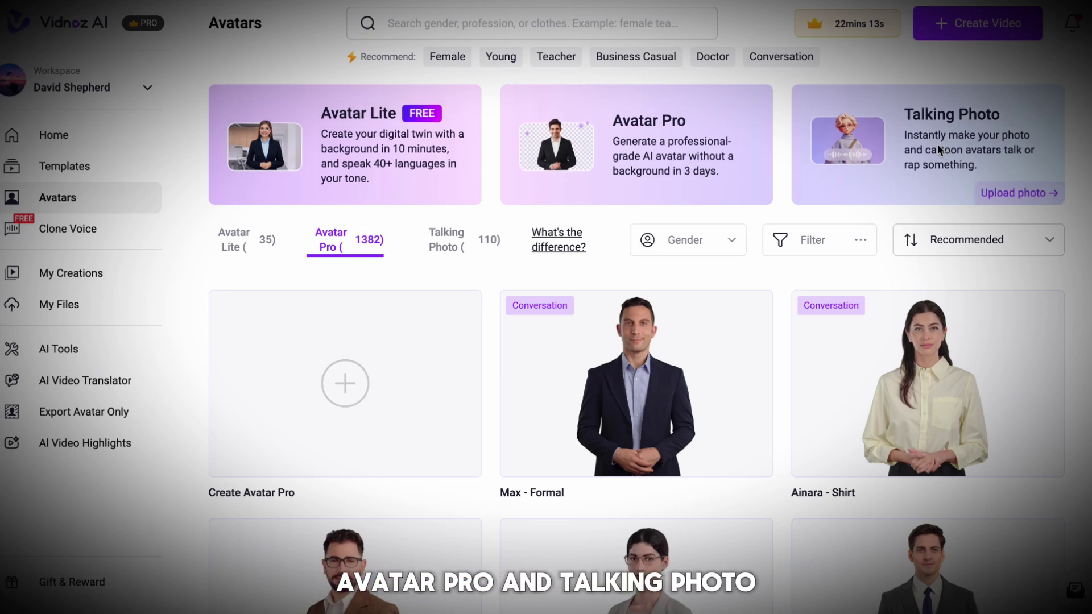
pyautogui.click(440, 250)
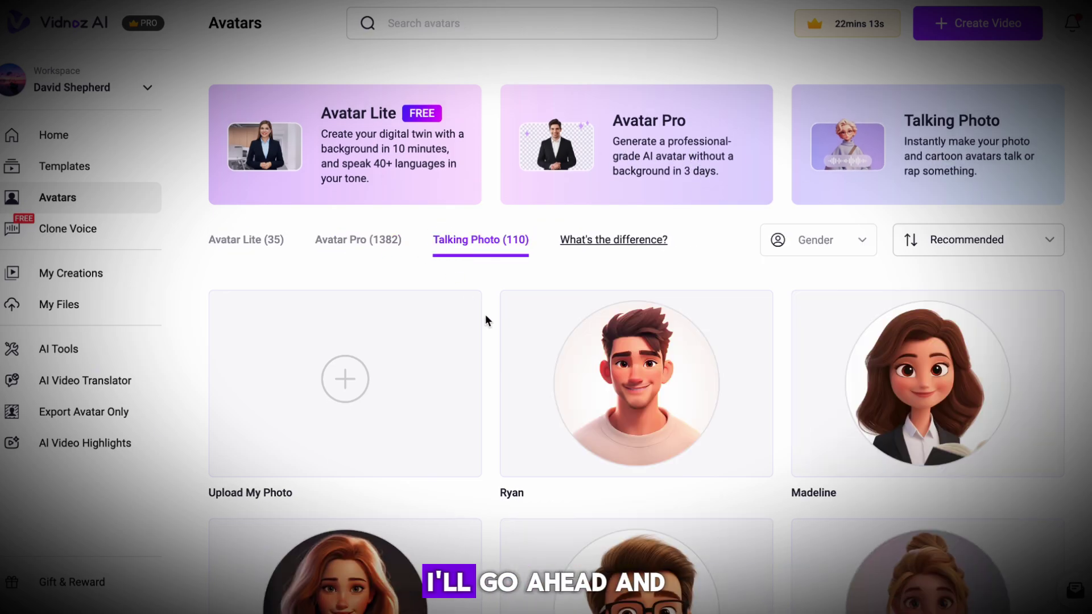
pyautogui.scroll(-20, 493, 340)
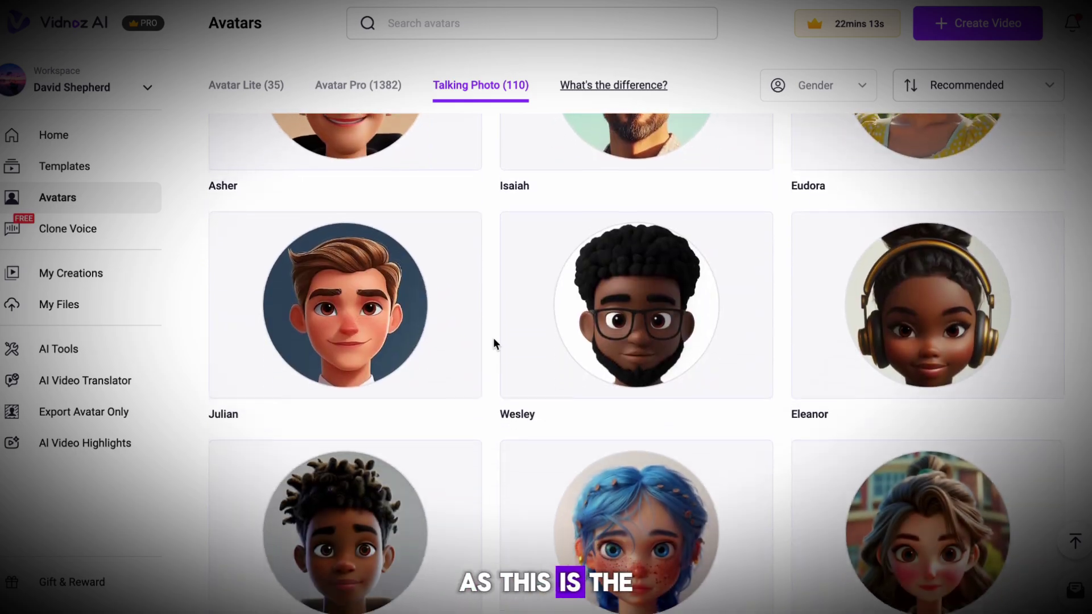
pyautogui.scroll(-7, 493, 340)
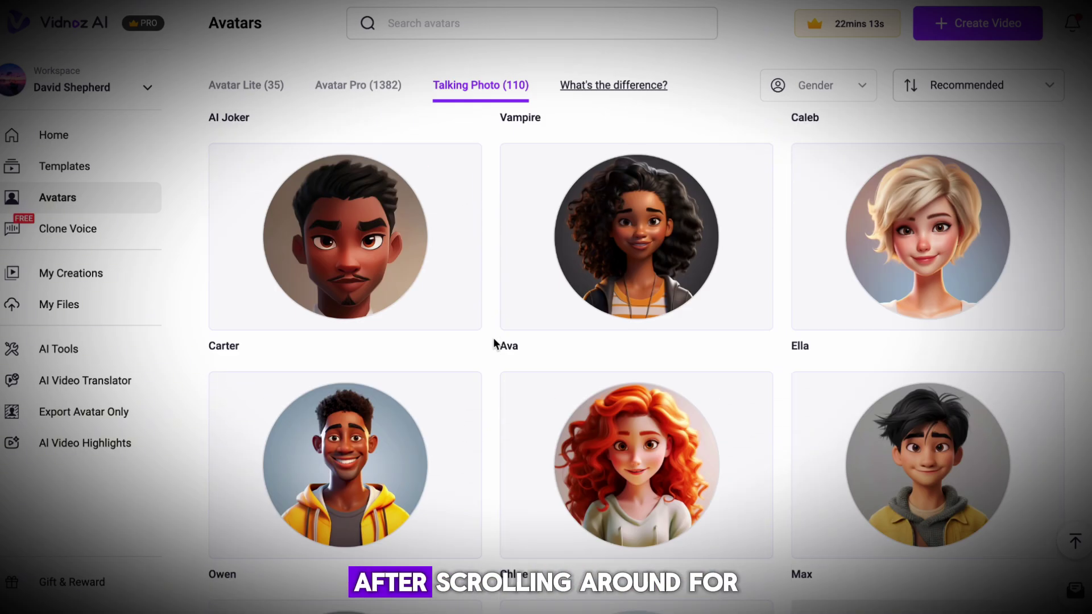
pyautogui.scroll(5, 494, 344)
# - Start a landscape video with the Vampire talking photo and select the avatar
pyautogui.moveTo(698, 289)
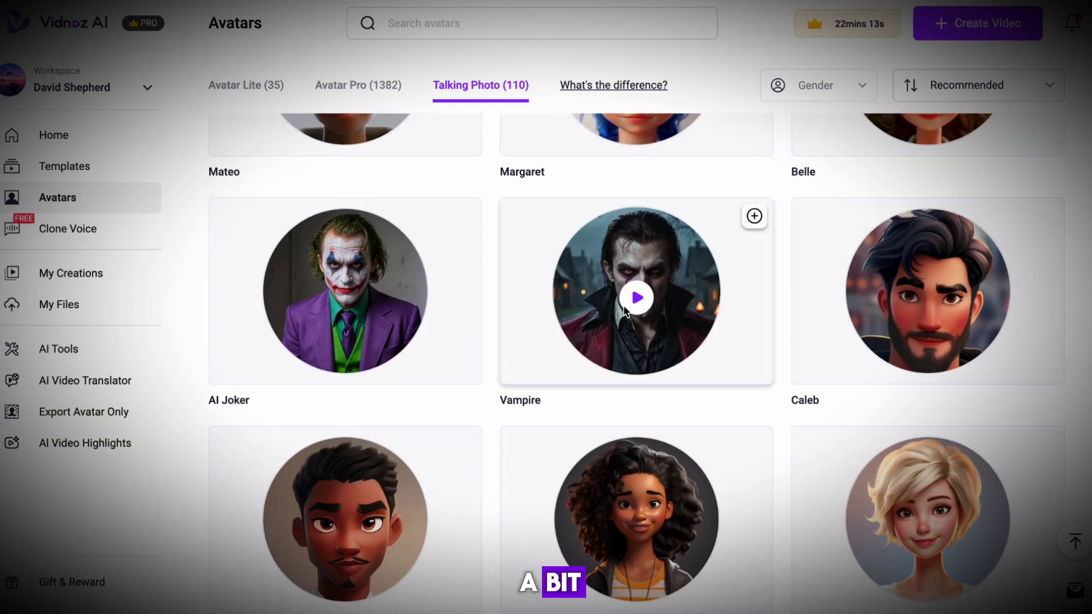
pyautogui.click(697, 287)
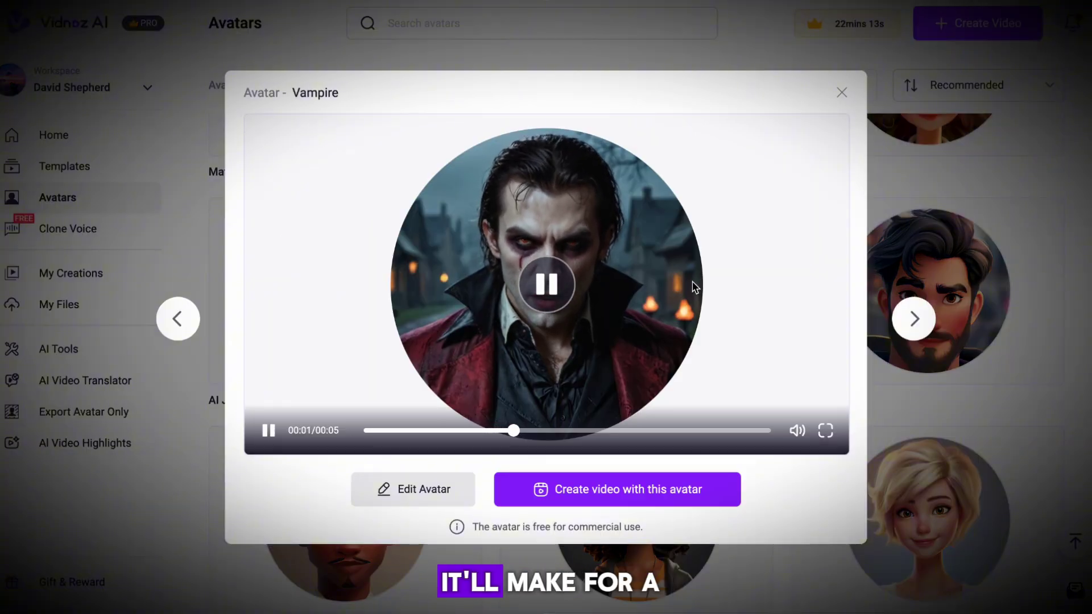
pyautogui.moveTo(590, 500)
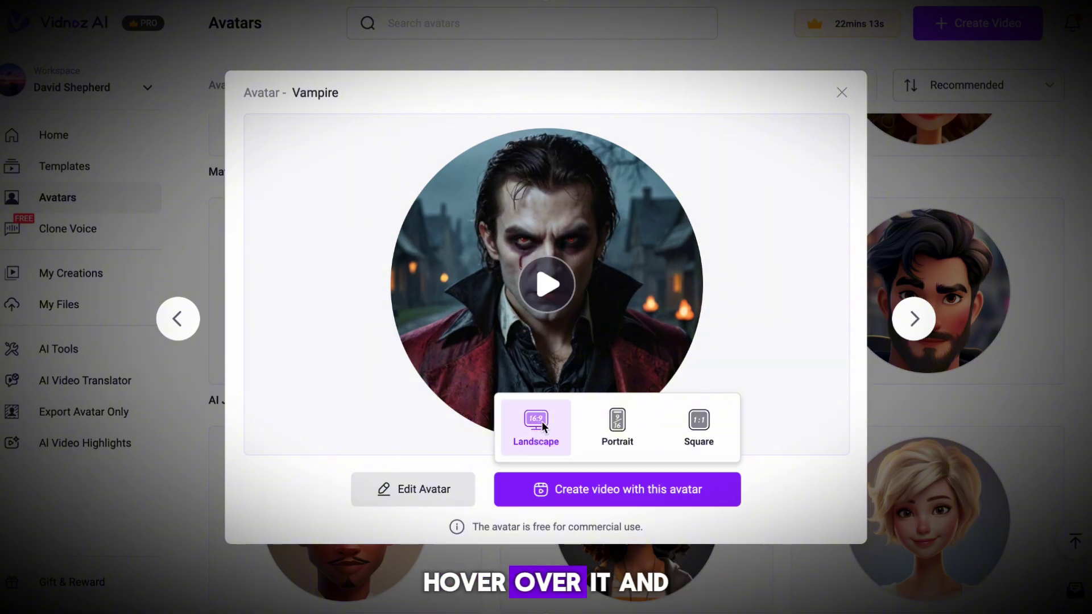
pyautogui.click(536, 430)
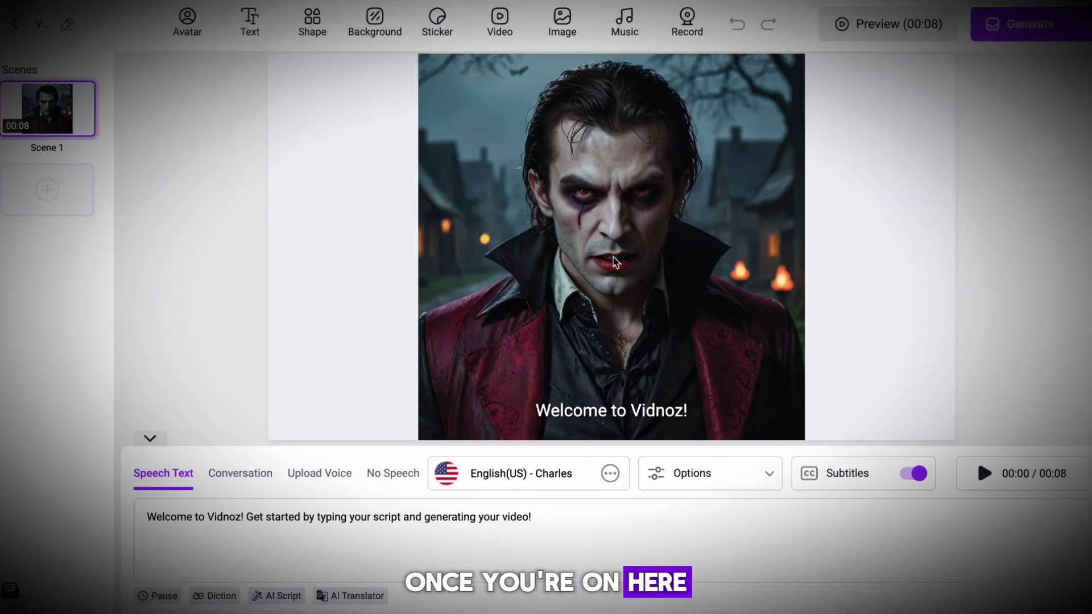
pyautogui.click(586, 341)
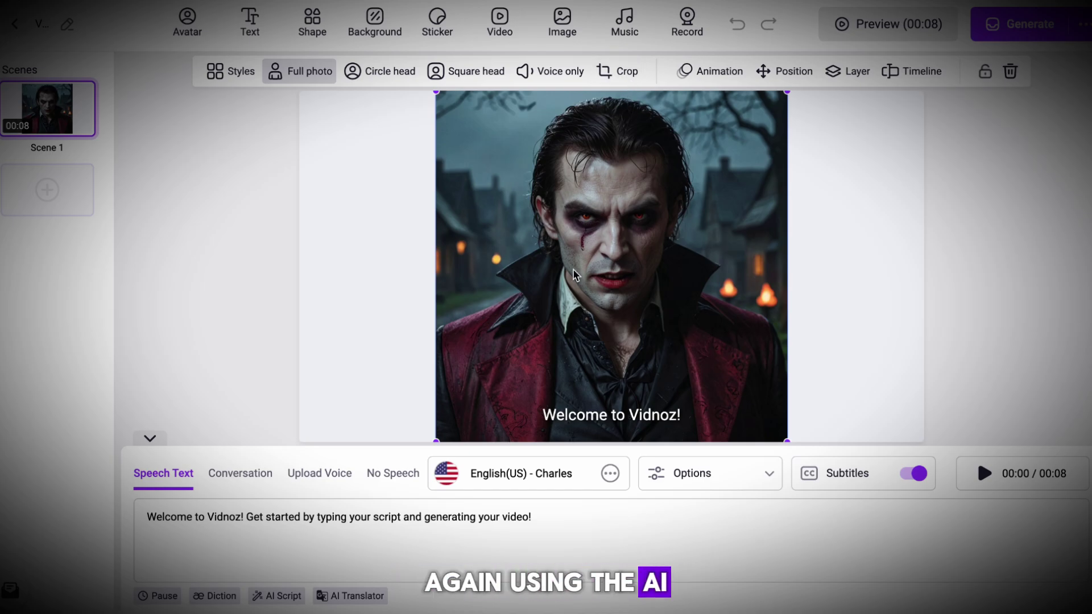
# - Delete the vampire's default speech and write an AI prompt about making money with Amazon FBA
pyautogui.moveTo(522, 517); pyautogui.dragTo(139, 519)
pyautogui.press('BackSpace')
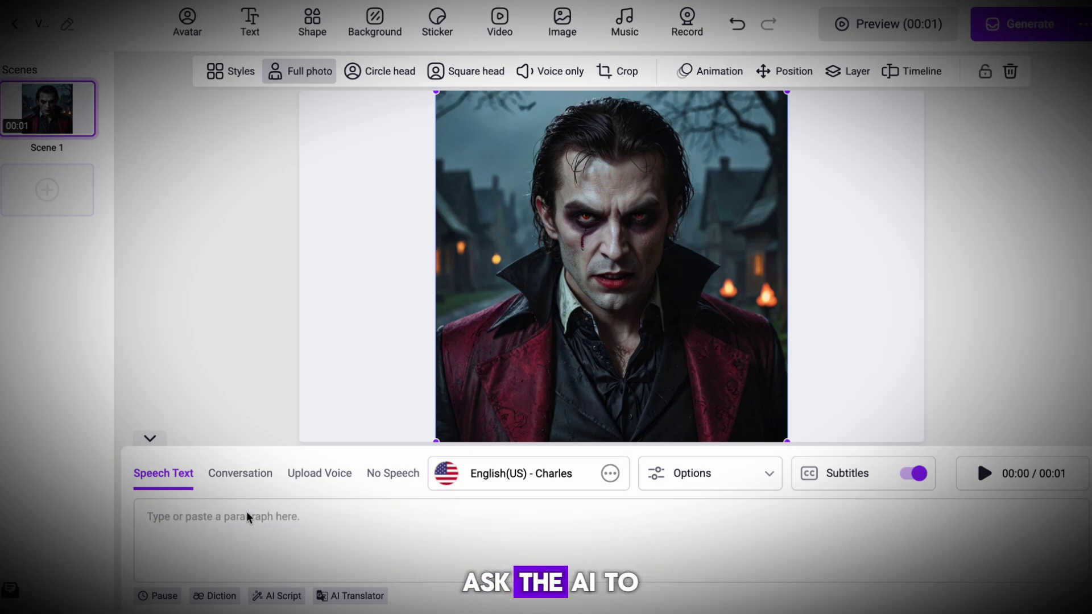
pyautogui.click(279, 596)
pyautogui.click(360, 311)
pyautogui.write('write me a')
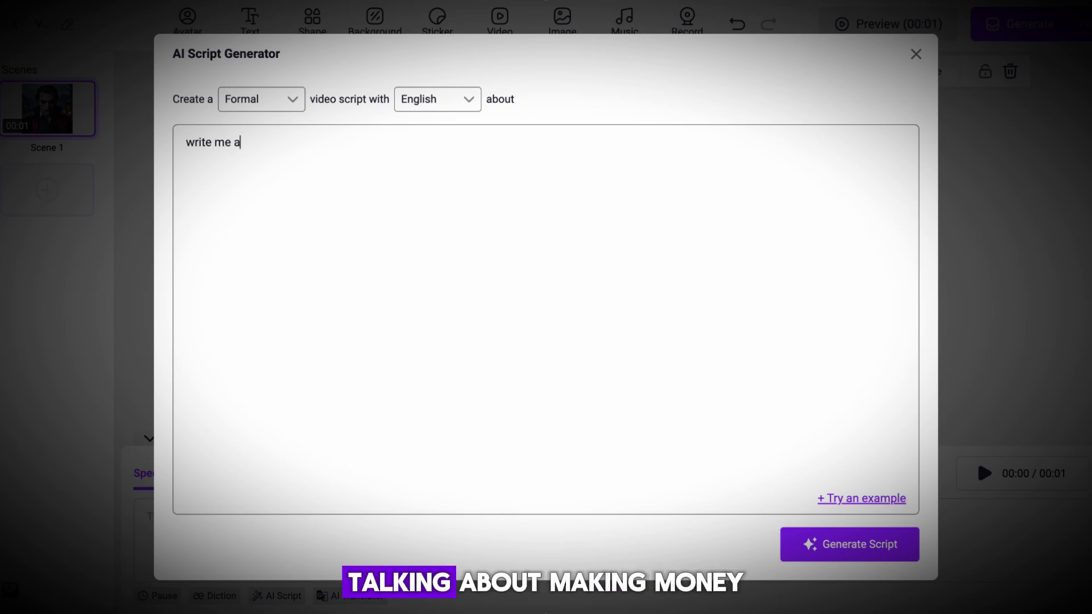
pyautogui.write(' script on how')
pyautogui.write('oney ')
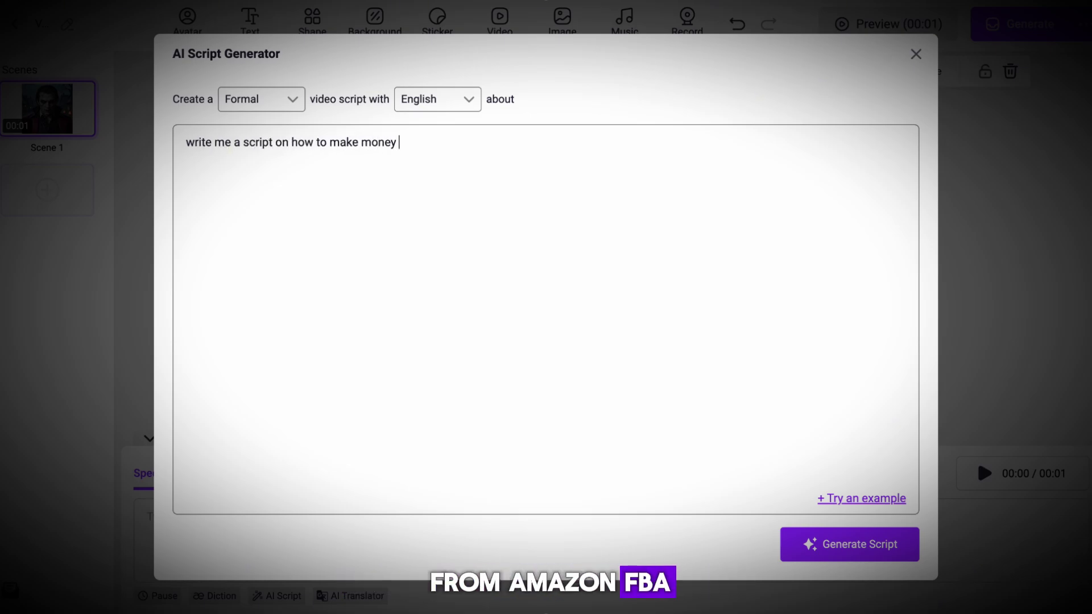
pyautogui.write('with amazon fba')
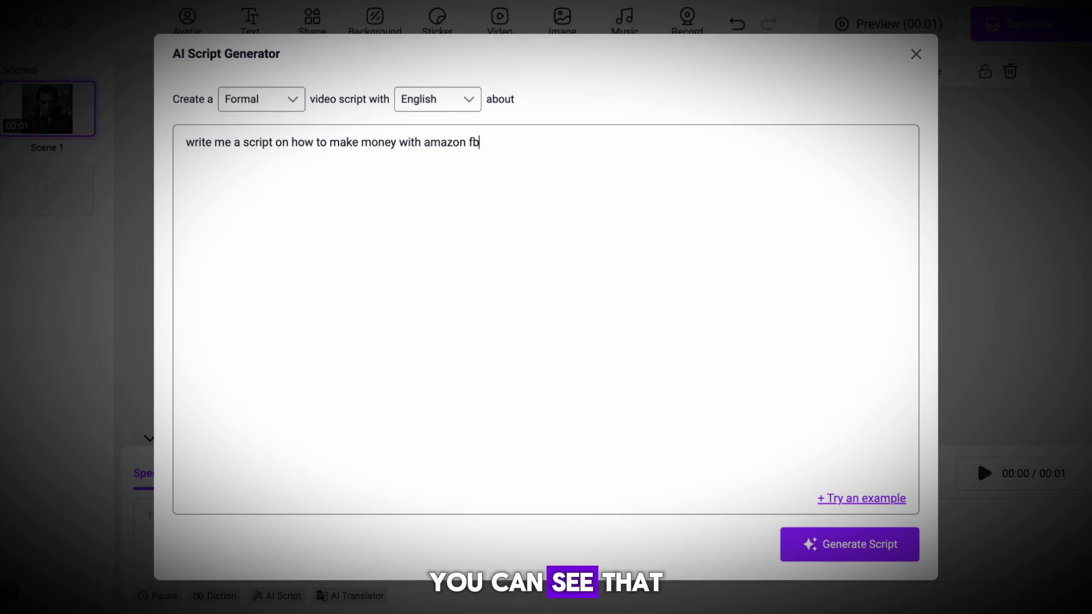
# - Generate the Amazon FBA script, shorten it, and regenerate it
pyautogui.click(838, 544)
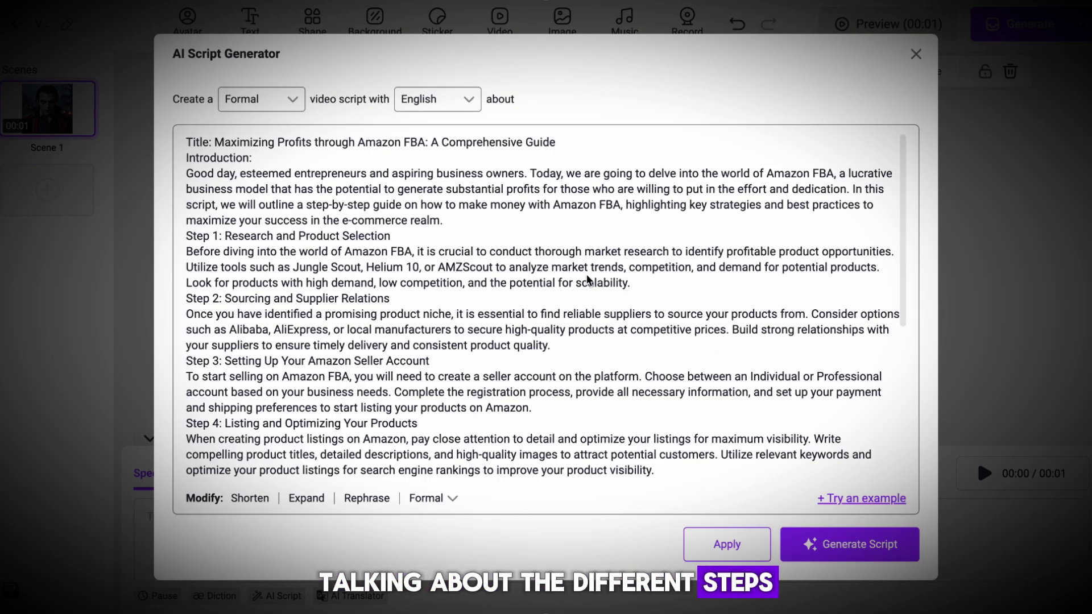
pyautogui.scroll(-5, 538, 220)
pyautogui.scroll(5, 538, 220)
pyautogui.click(256, 499)
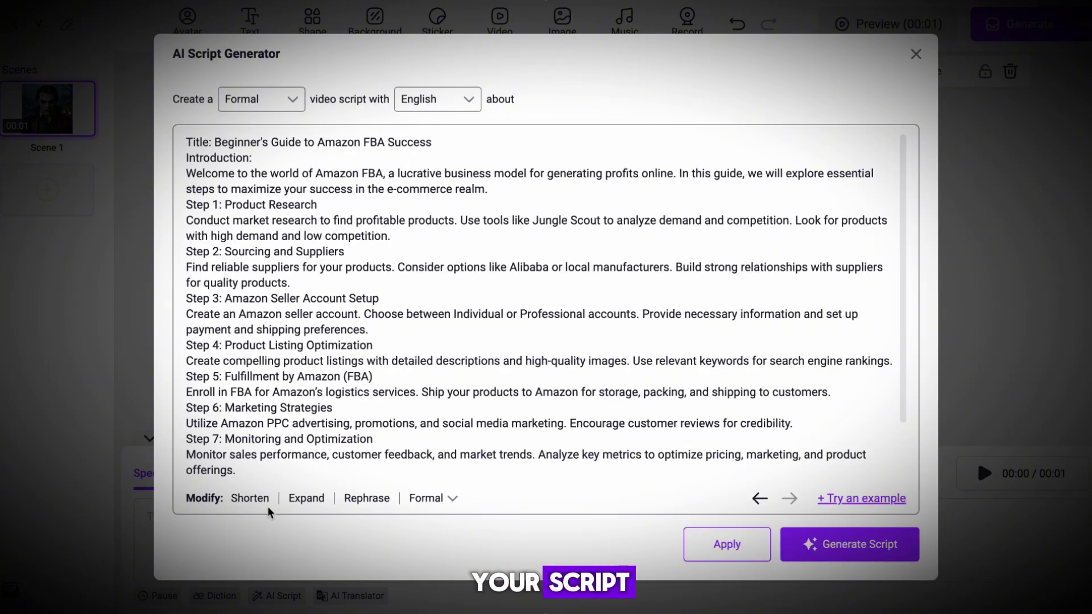
pyautogui.click(858, 542)
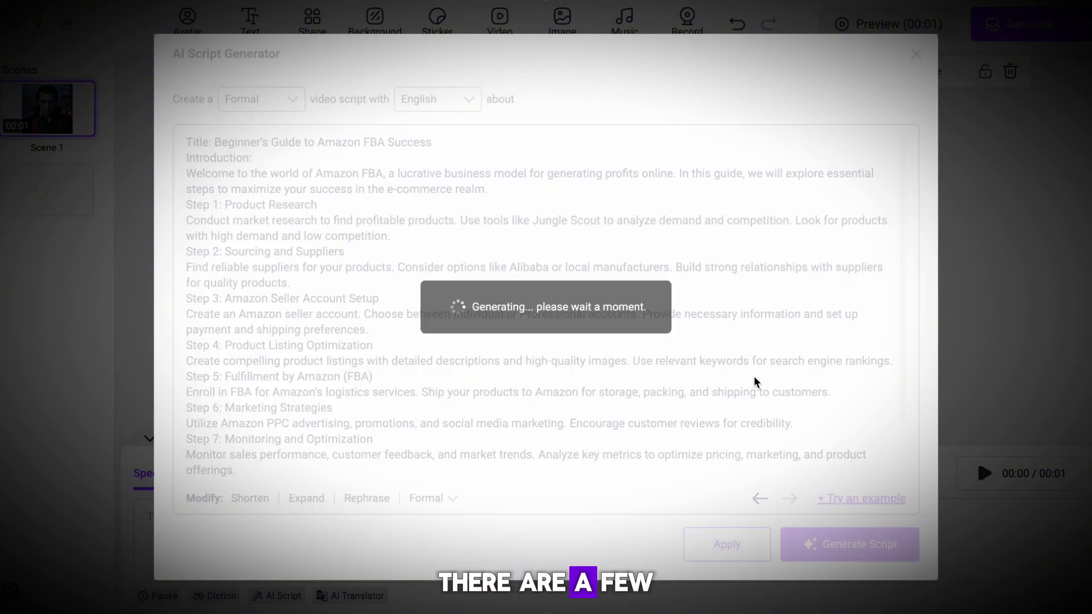
# - Apply the generated FBA script and raise the speech speed to 1.1×
pyautogui.click(752, 541)
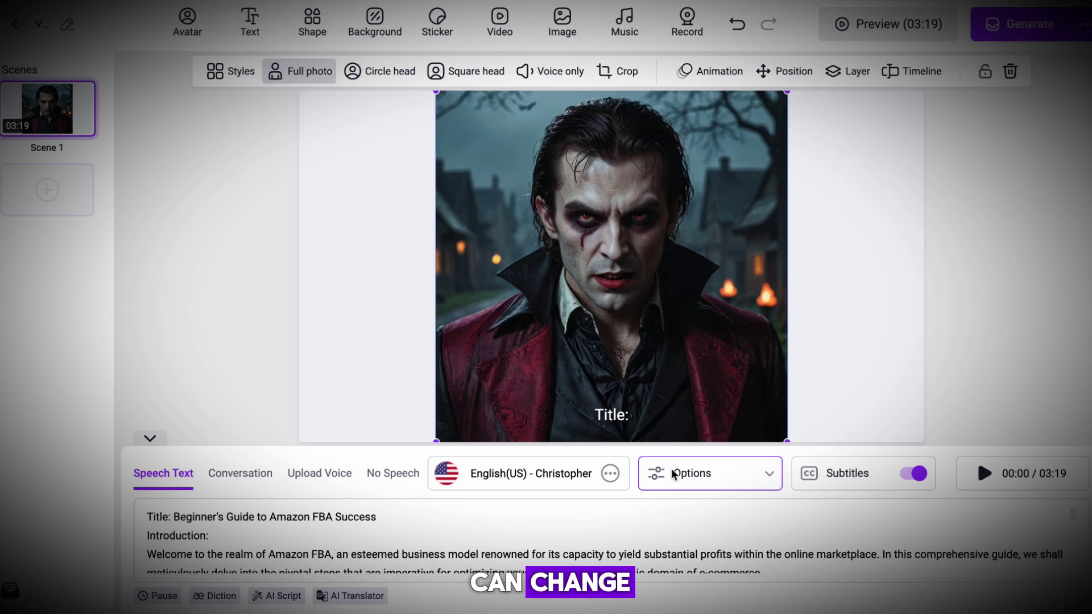
pyautogui.click(670, 474)
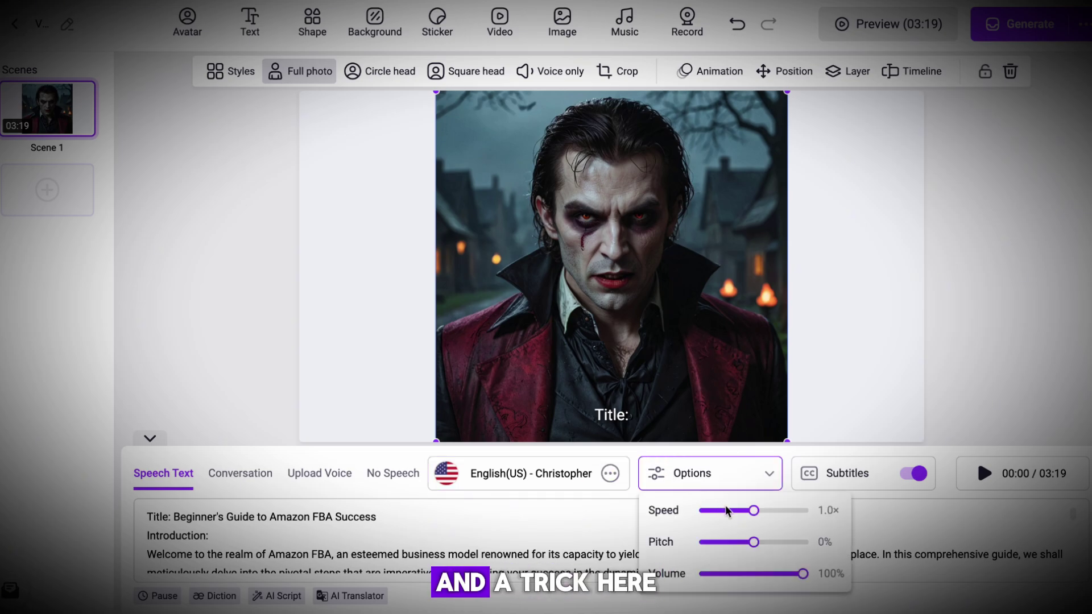
pyautogui.moveTo(753, 510); pyautogui.dragTo(762, 512)
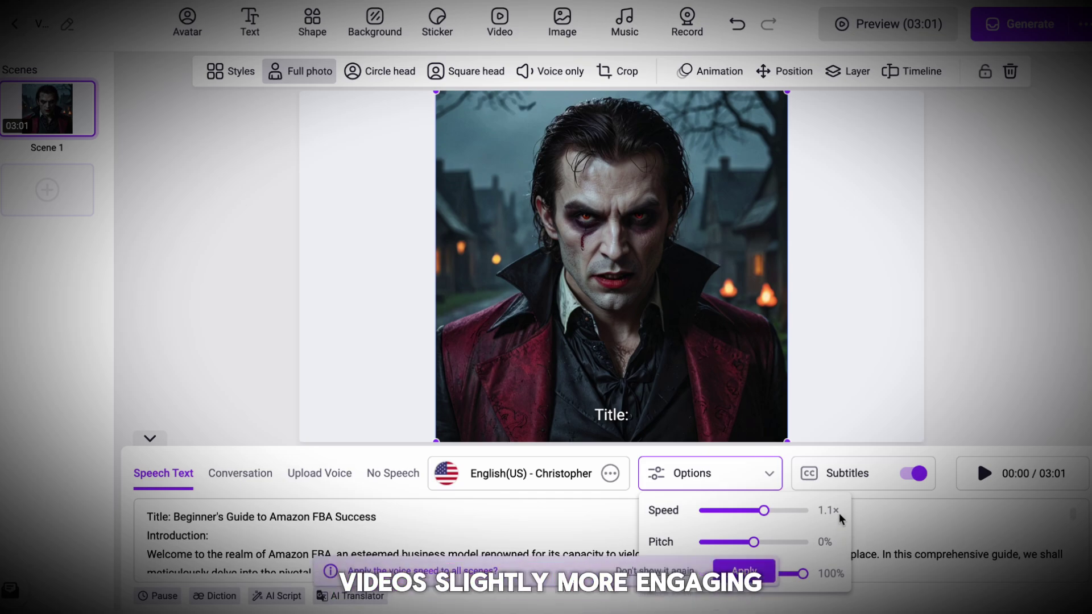
# - Switch the voice to Ryan (serious) and crop the avatar to a square head
pyautogui.click(608, 475)
pyautogui.click(557, 380)
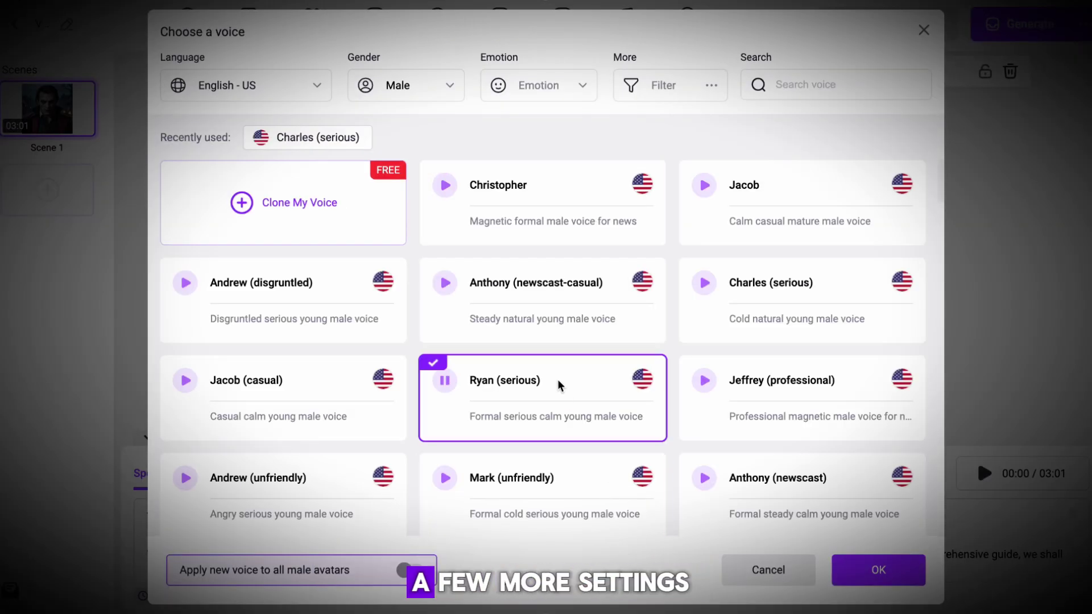
pyautogui.click(857, 580)
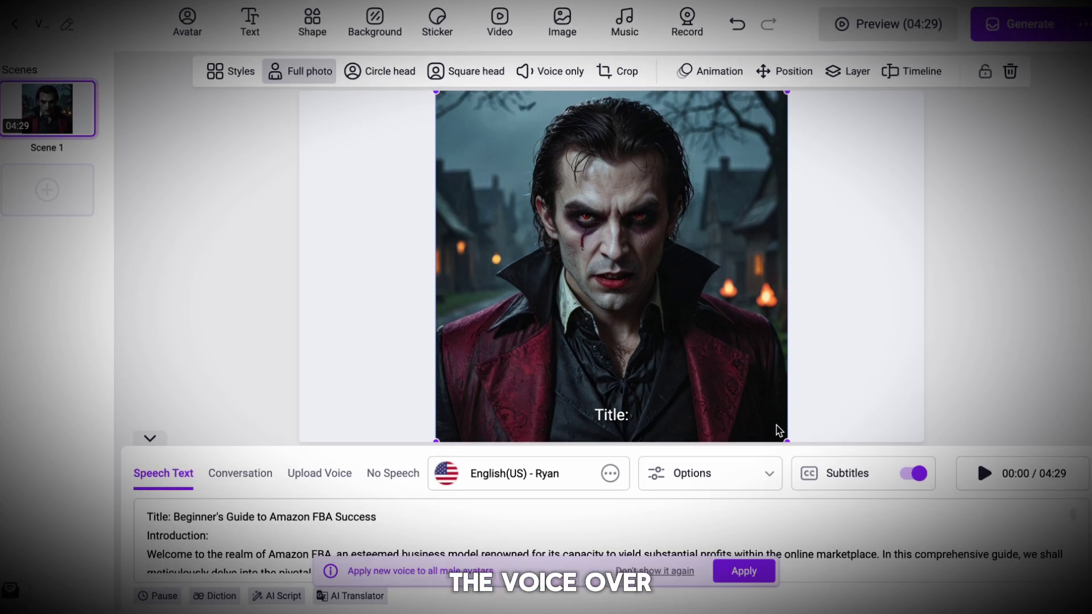
pyautogui.click(465, 74)
# - Crop the vampire to a circle, use Expressive motion style, and add a 10 px border
pyautogui.click(374, 71)
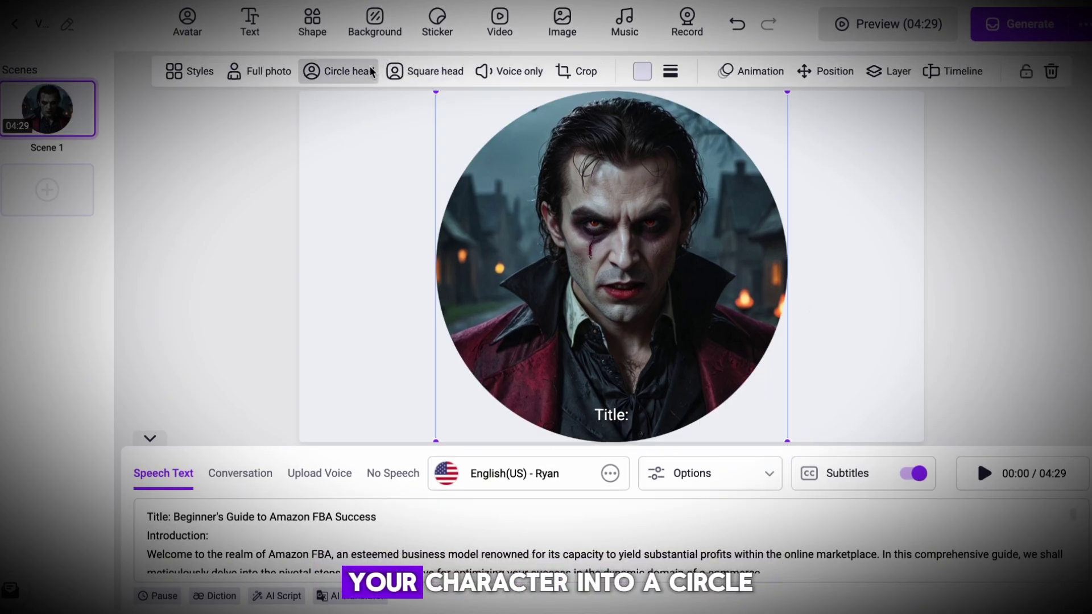
pyautogui.click(200, 73)
pyautogui.click(217, 199)
pyautogui.click(195, 75)
pyautogui.click(305, 200)
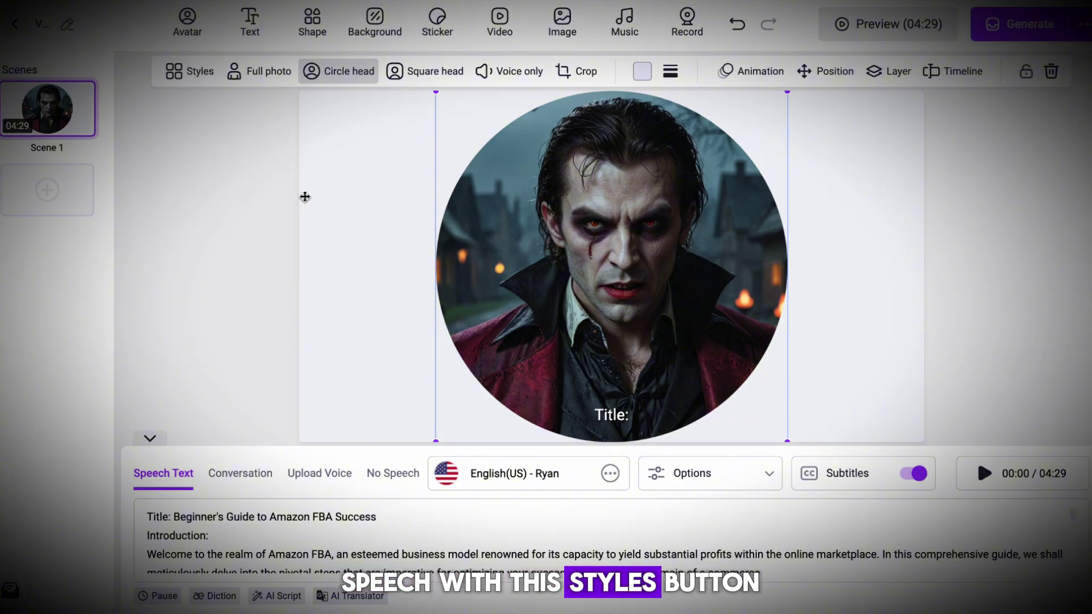
pyautogui.click(671, 71)
pyautogui.click(740, 137)
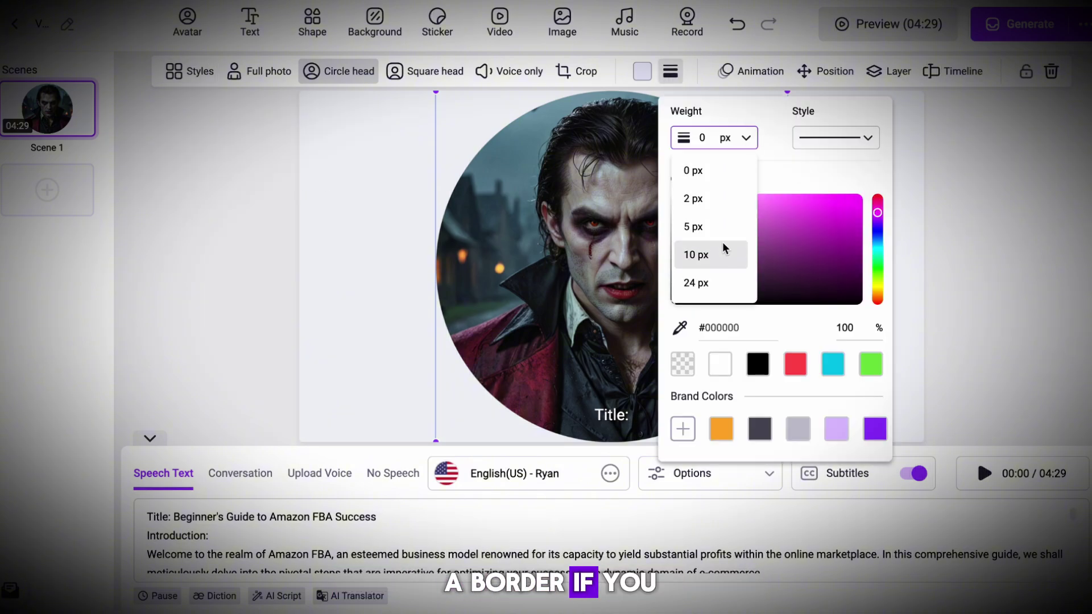